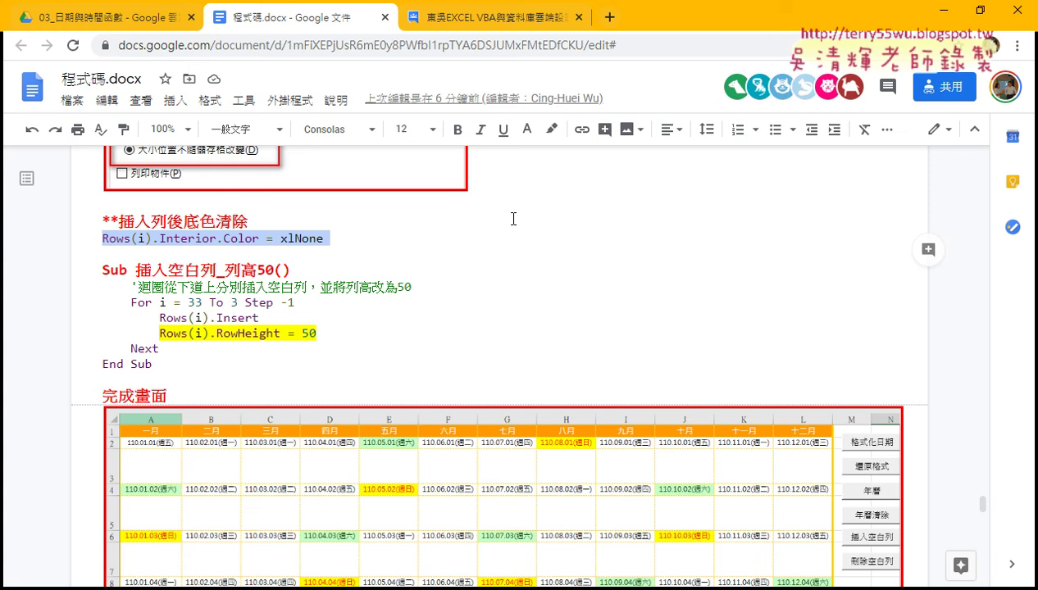
# Select the 插入空白列 and 刪除空白列 subs in the Google Docs notes, then minimise Chrome.
pyautogui.scroll(2, 503, 241)
pyautogui.scroll(3, 577, 232)
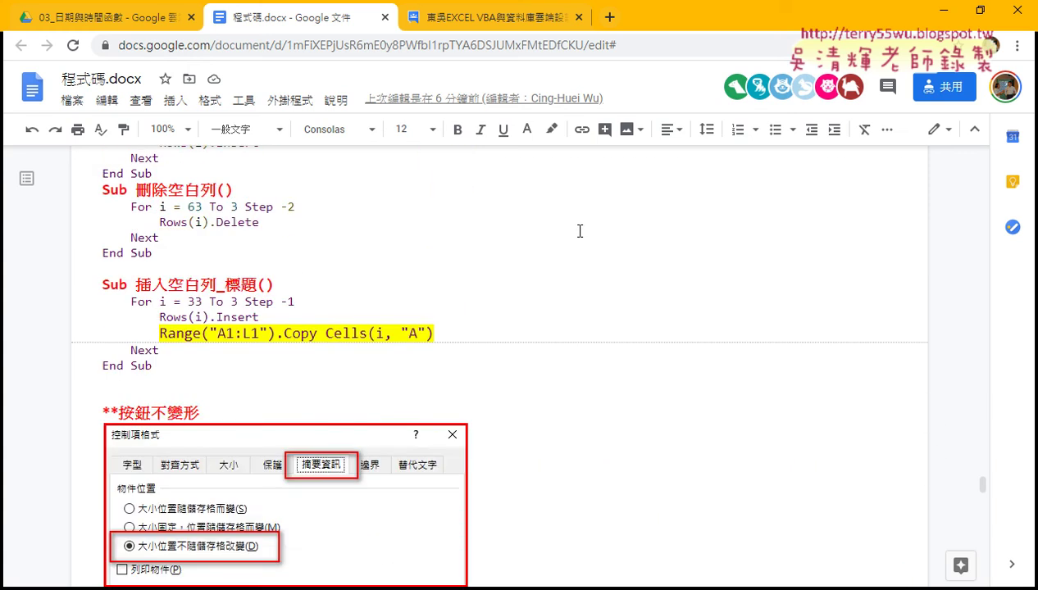
pyautogui.scroll(2, 580, 232)
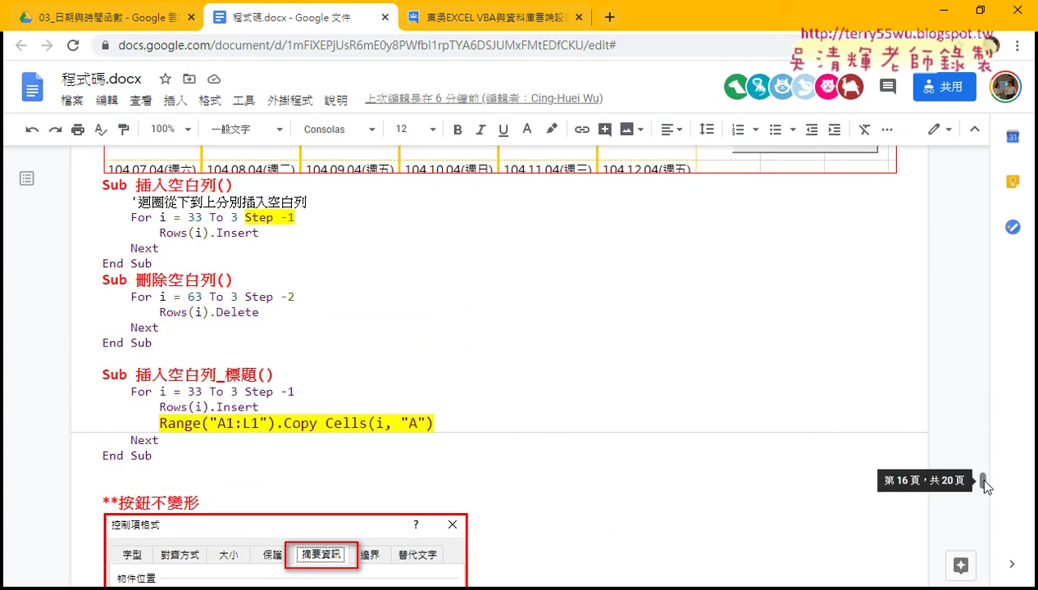
pyautogui.moveTo(172, 340)
pyautogui.mouseDown()
pyautogui.moveTo(91, 284)
pyautogui.moveTo(87, 185)
pyautogui.mouseUp()
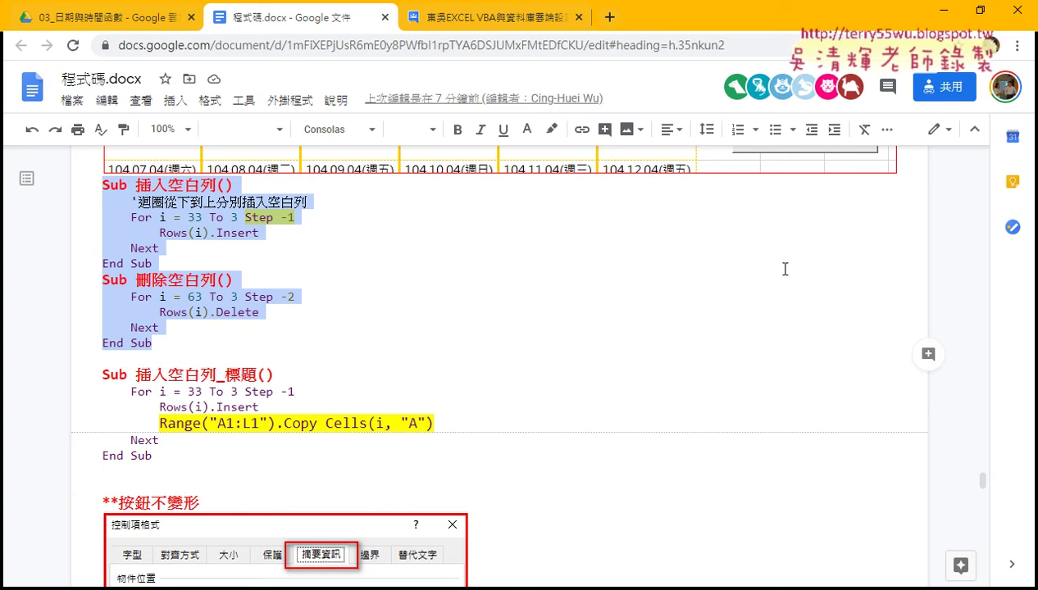
pyautogui.click(941, 11)
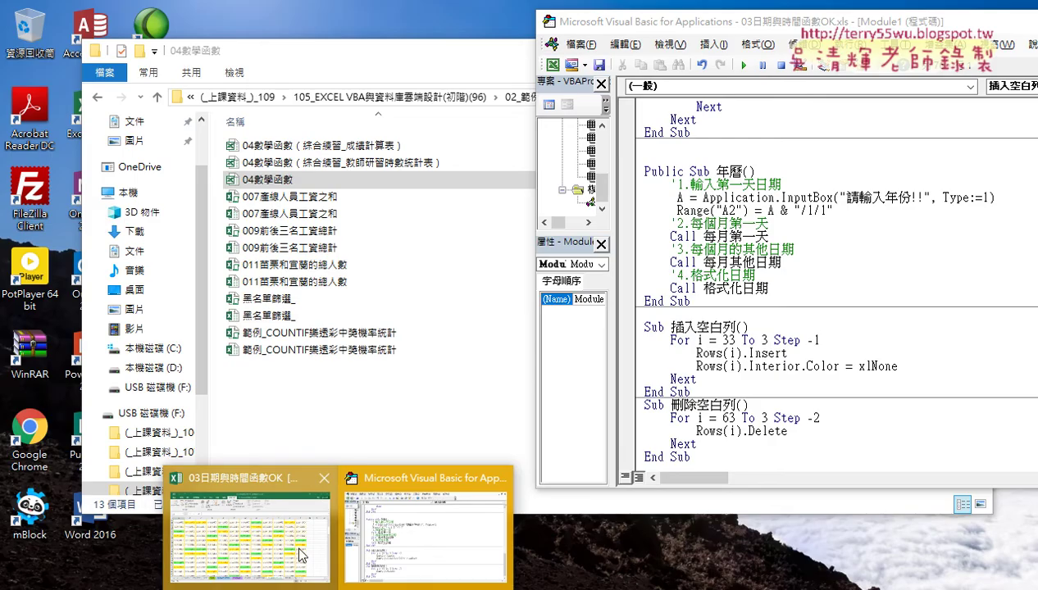
# Open the 插入空白列 button's macro code through Assign Macro > Edit.
pyautogui.click(246, 515)
pyautogui.scroll(4, 566, 435)
pyautogui.scroll(4, 619, 338)
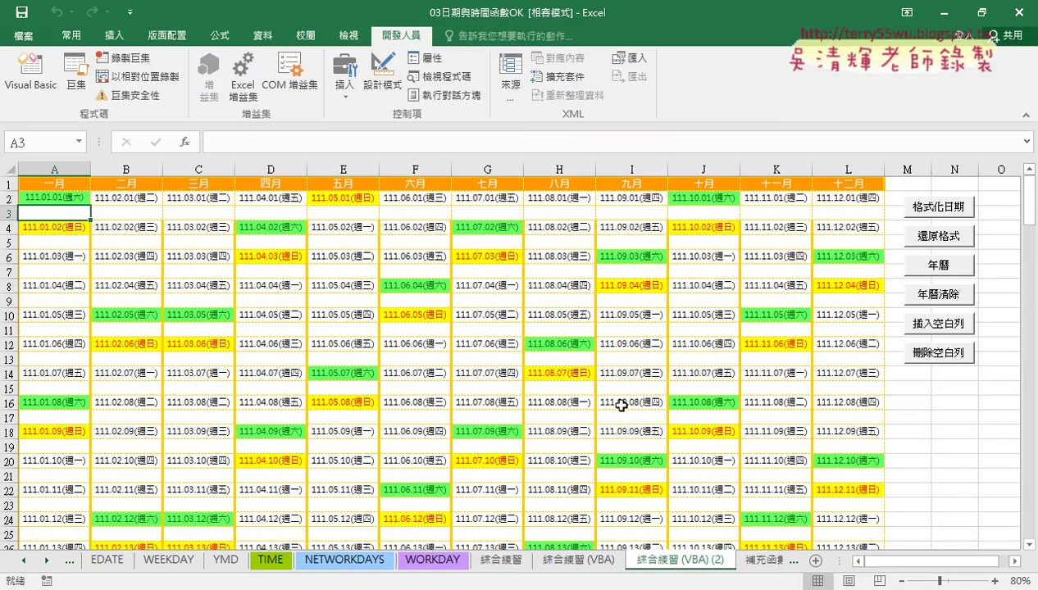
pyautogui.rightClick(939, 328)
pyautogui.click(878, 449)
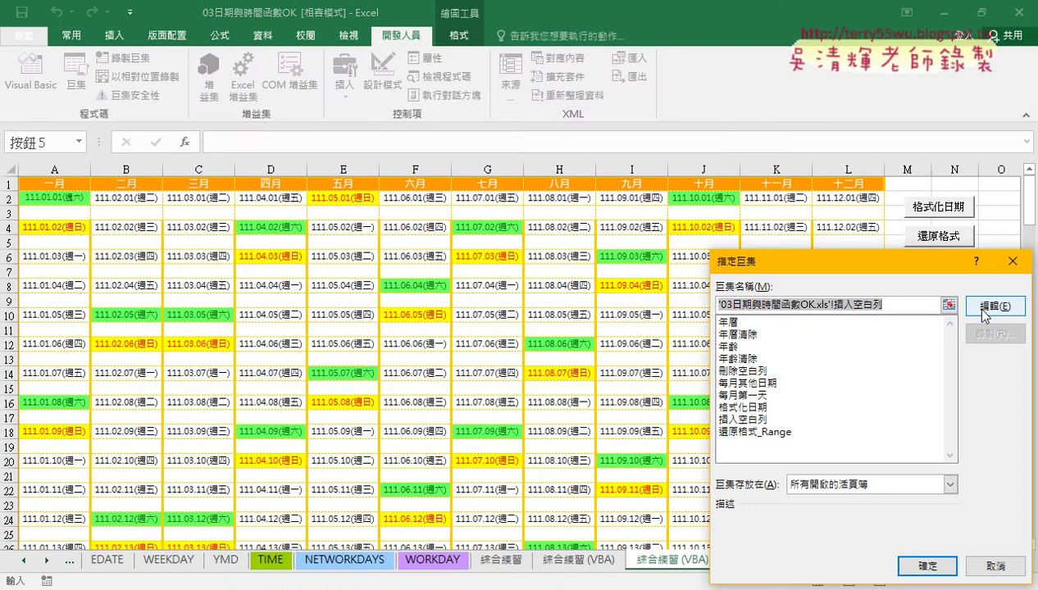
pyautogui.click(988, 306)
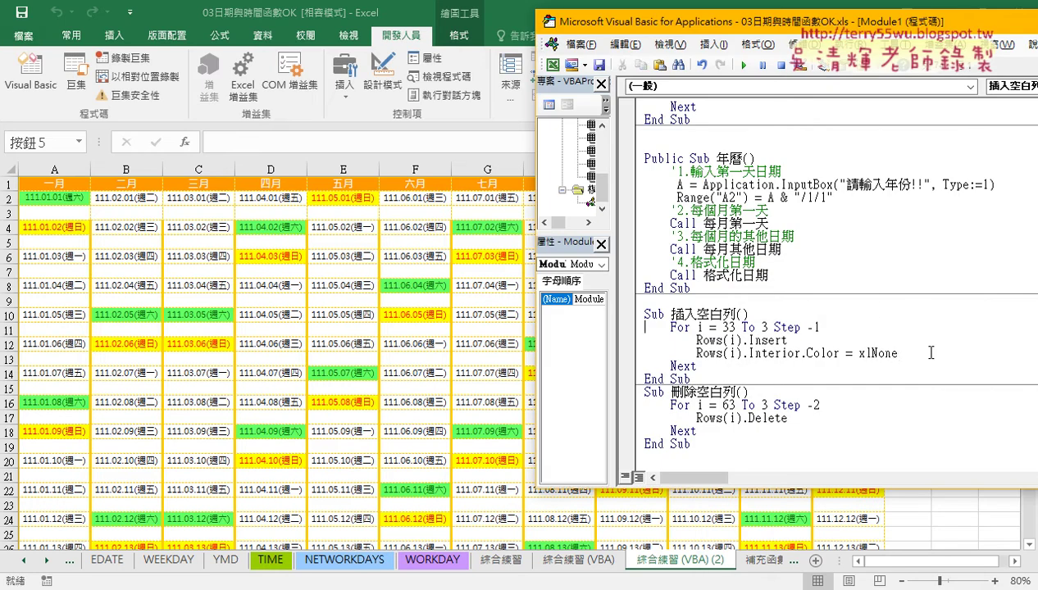
# Comment out Rows(i).Interior.Color = xlNone with an apostrophe and close the VBA editor.
pyautogui.moveTo(932, 352); pyautogui.dragTo(655, 361)
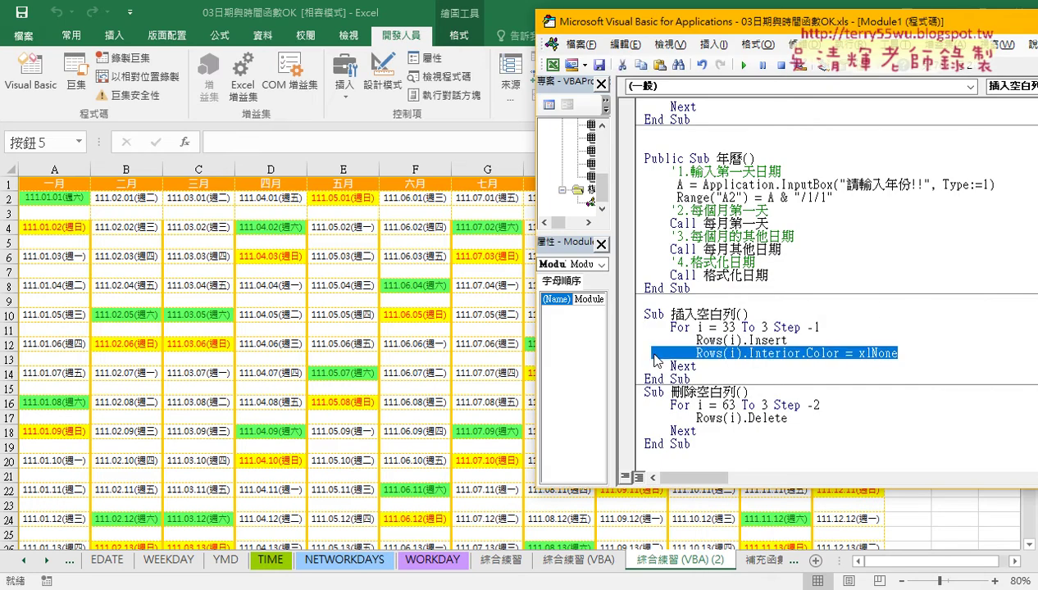
pyautogui.press('Right')
pyautogui.press('Left')
pyautogui.press('Left')
pyautogui.press('Left')
pyautogui.press('Left')
pyautogui.press('Left')
pyautogui.press('Left')
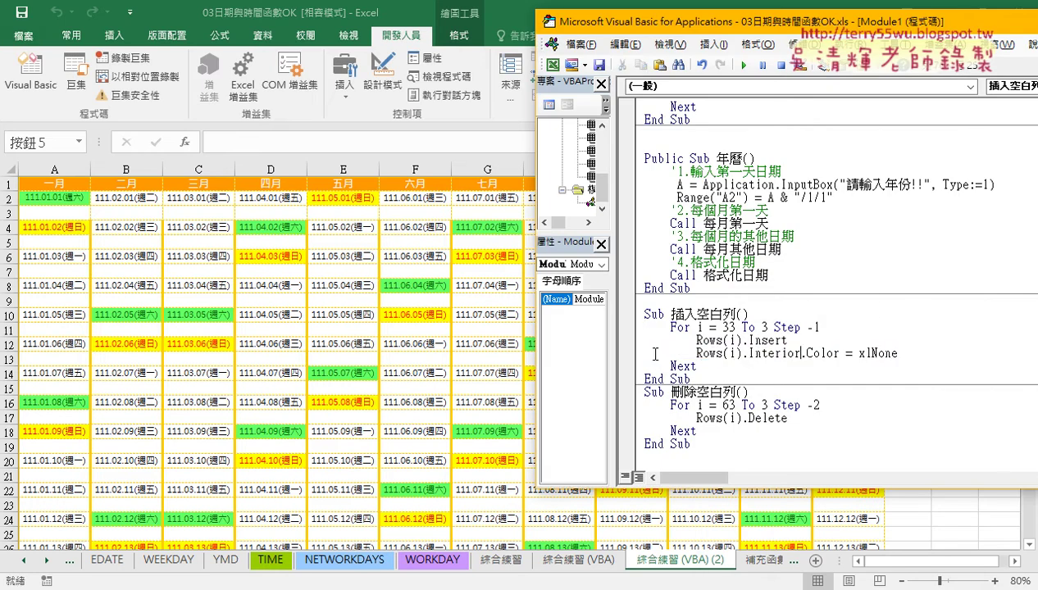
pyautogui.press('Left')
pyautogui.press('Left')
pyautogui.press('Left')
pyautogui.press('Left')
pyautogui.press('Left')
pyautogui.press('Left')
pyautogui.press('Left')
pyautogui.write('ㄊ')
pyautogui.write("'")
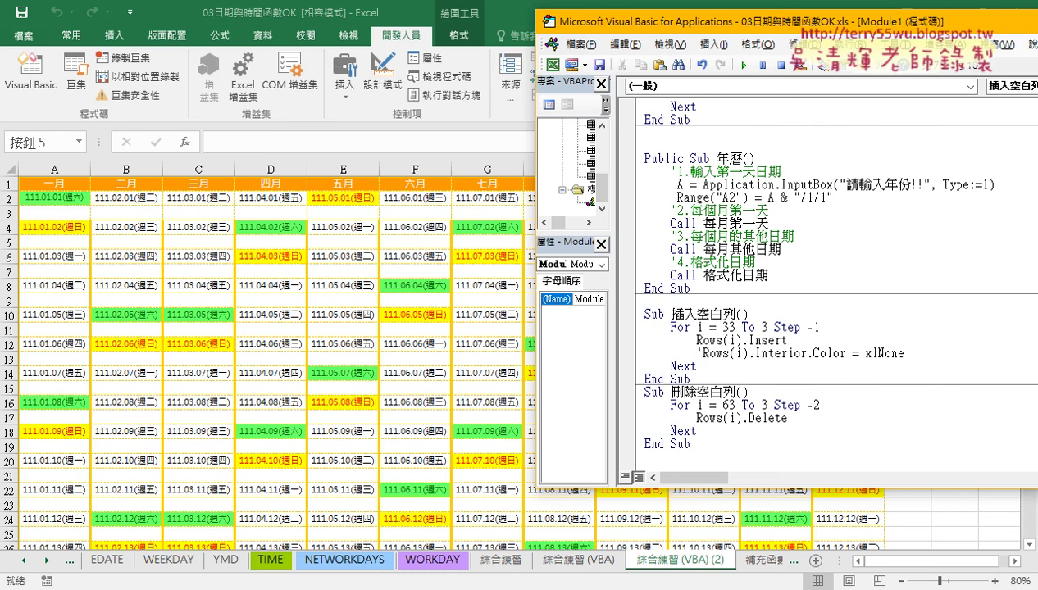
pyautogui.click(495, 308)
pyautogui.click(936, 361)
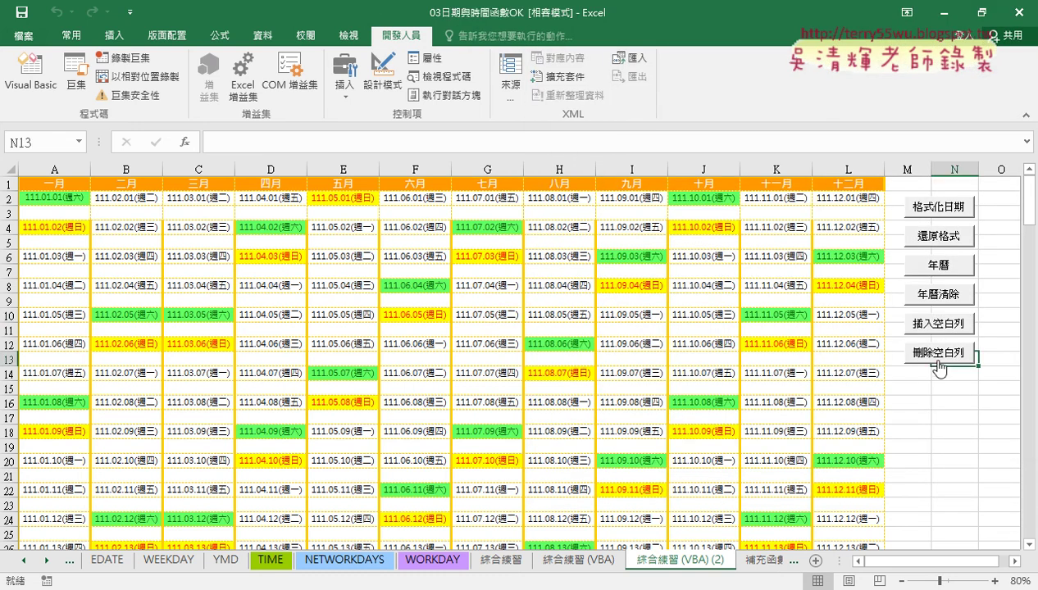
# Rerun 刪除空白列 then 插入空白列 and select the inserted blank row 3.
pyautogui.click(939, 361)
pyautogui.click(935, 328)
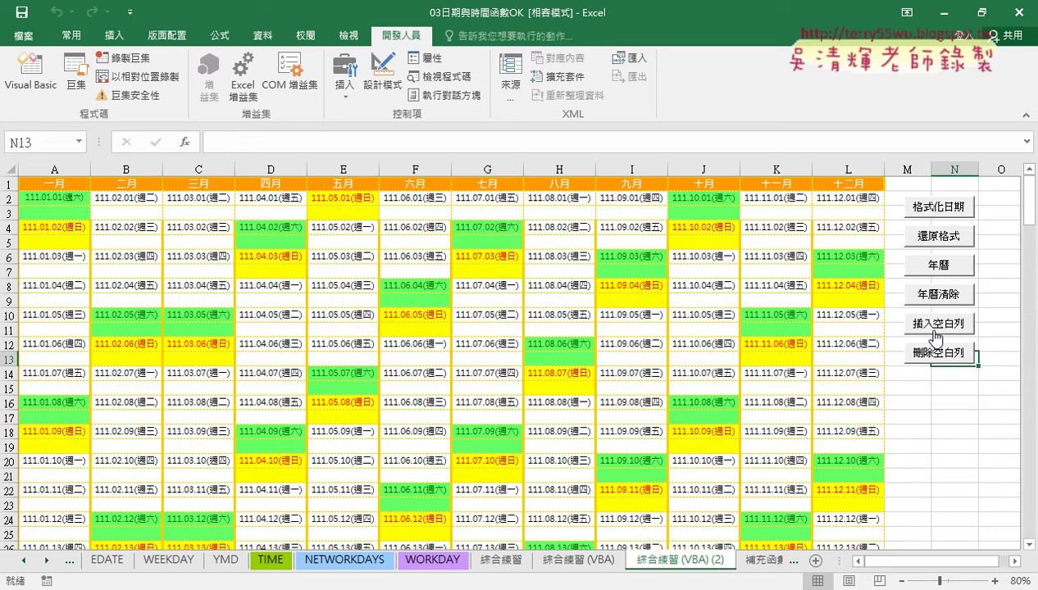
pyautogui.click(35, 214)
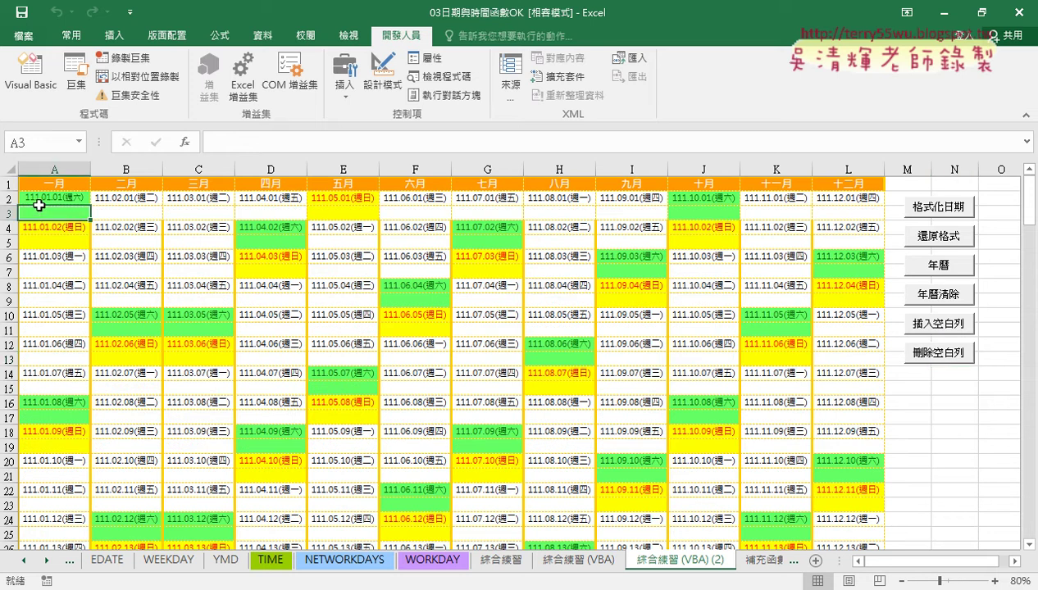
pyautogui.click(41, 198)
pyautogui.click(41, 212)
pyautogui.click(11, 212)
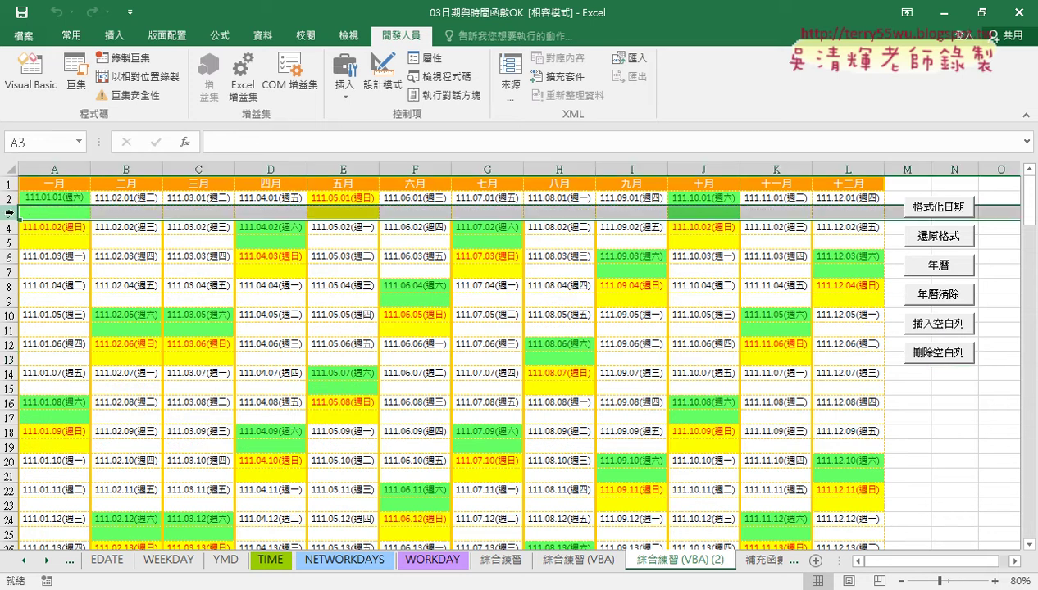
# Inspect the fill colours of cells F3, J3 and A3 in the inserted row 3.
pyautogui.click(387, 214)
pyautogui.click(686, 214)
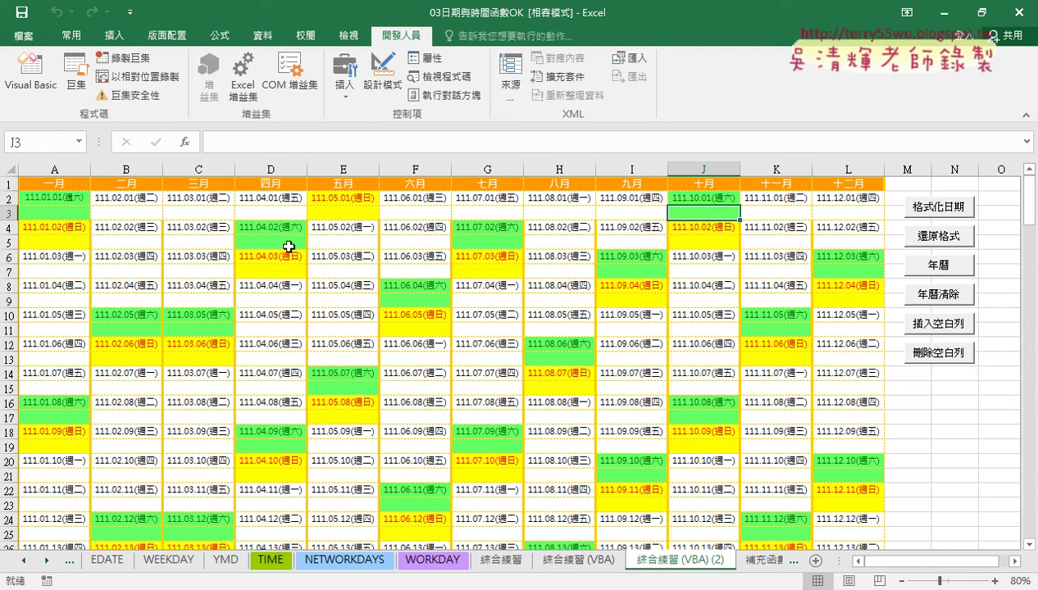
pyautogui.click(10, 214)
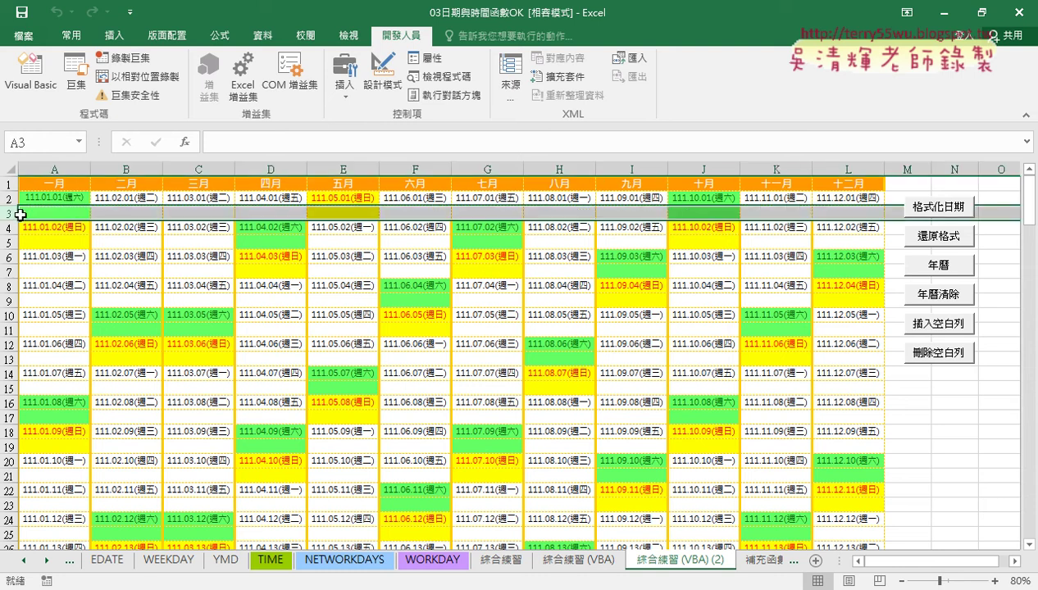
pyautogui.click(70, 212)
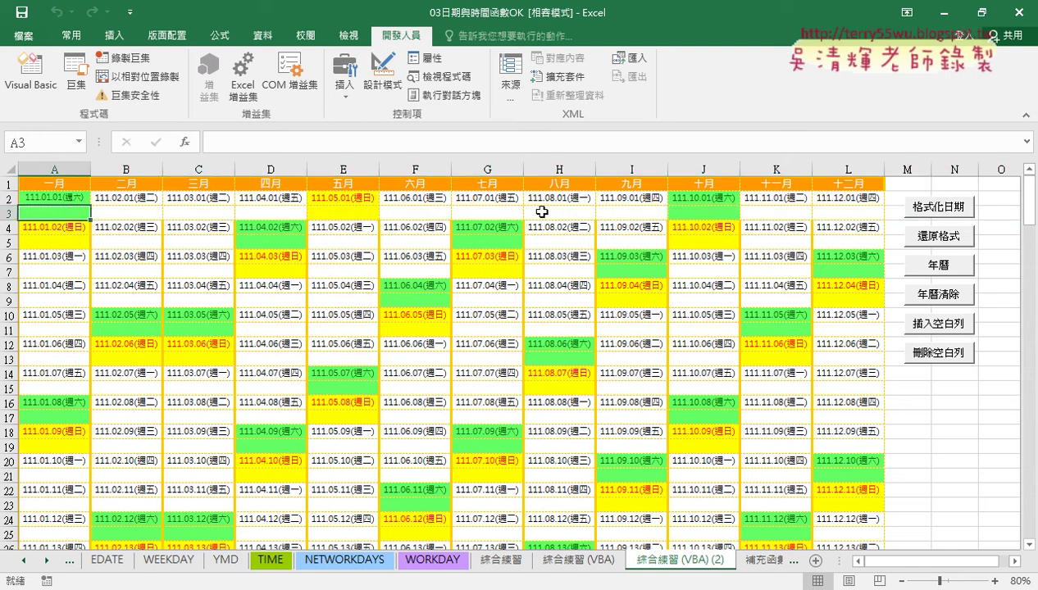
pyautogui.click(726, 214)
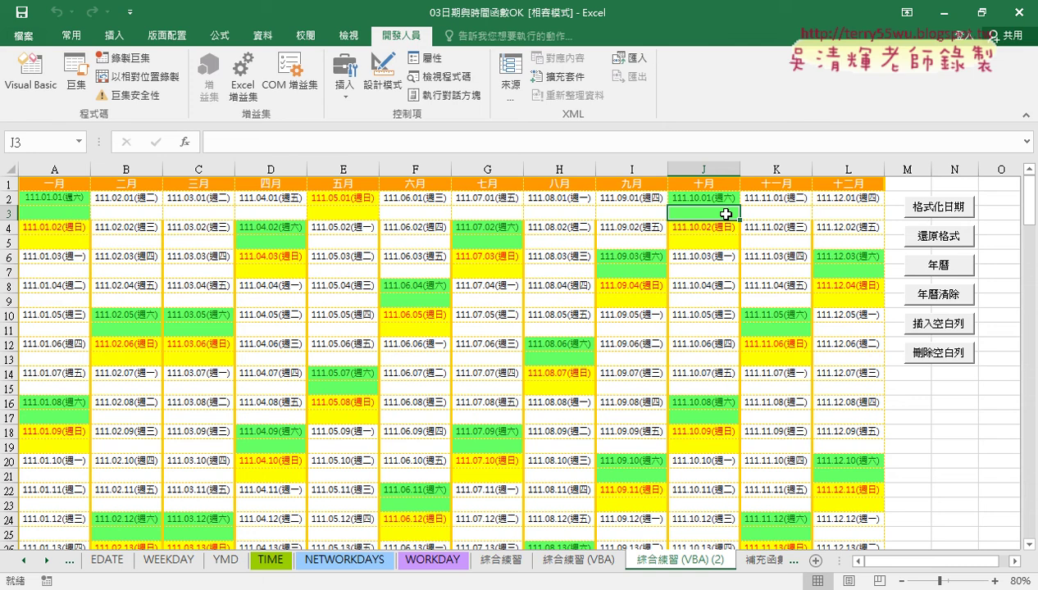
# Rerun both blank-row macros, check rows 31 and 45, and reopen the VBA editor.
pyautogui.click(918, 359)
pyautogui.click(938, 324)
pyautogui.scroll(-4, 779, 328)
pyautogui.scroll(-3, 713, 350)
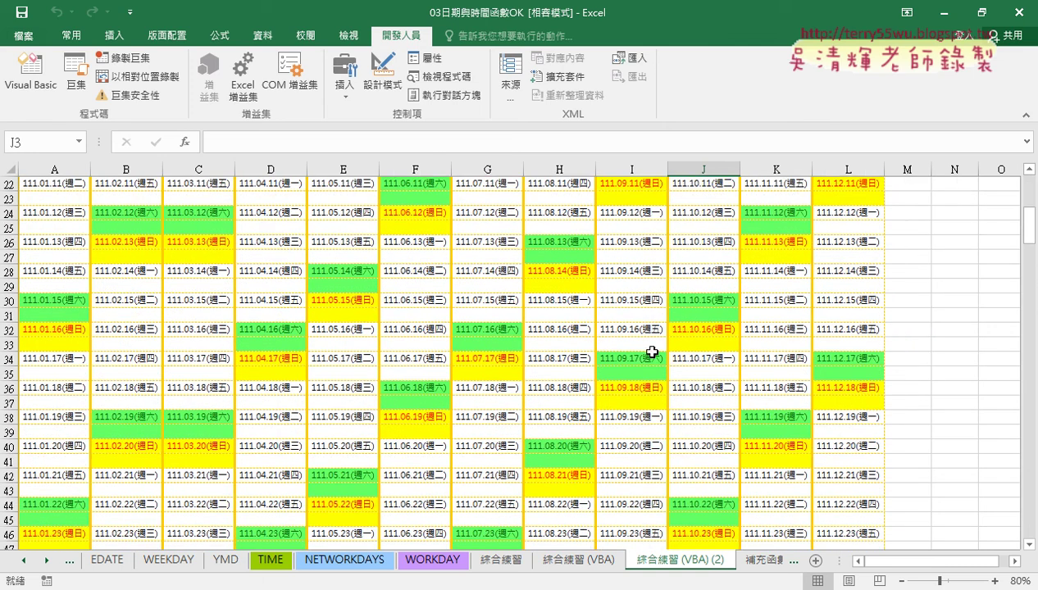
pyautogui.click(9, 315)
pyautogui.scroll(-3, 70, 401)
pyautogui.click(10, 383)
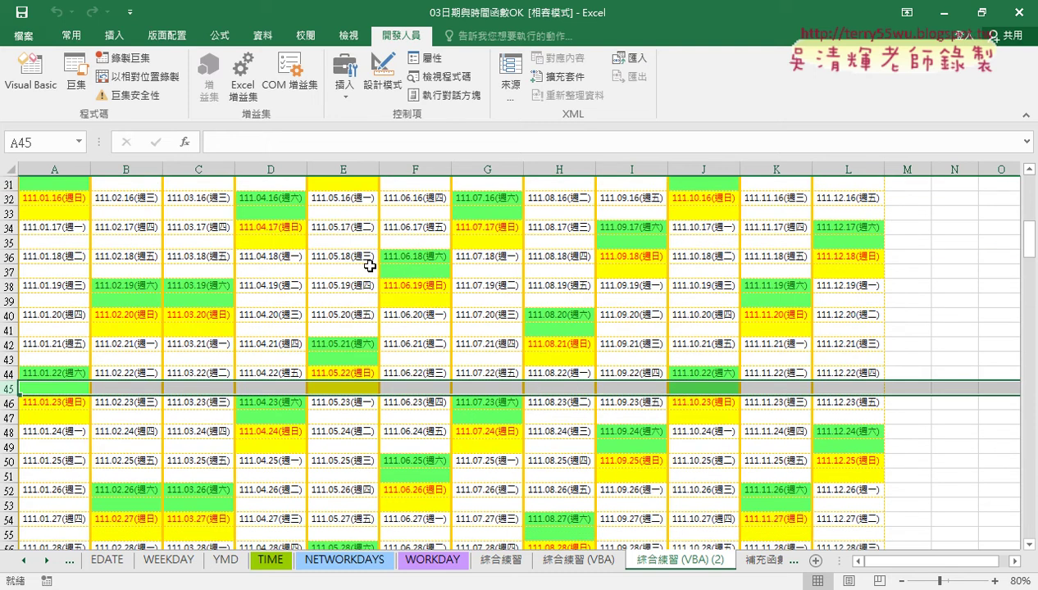
pyautogui.click(33, 74)
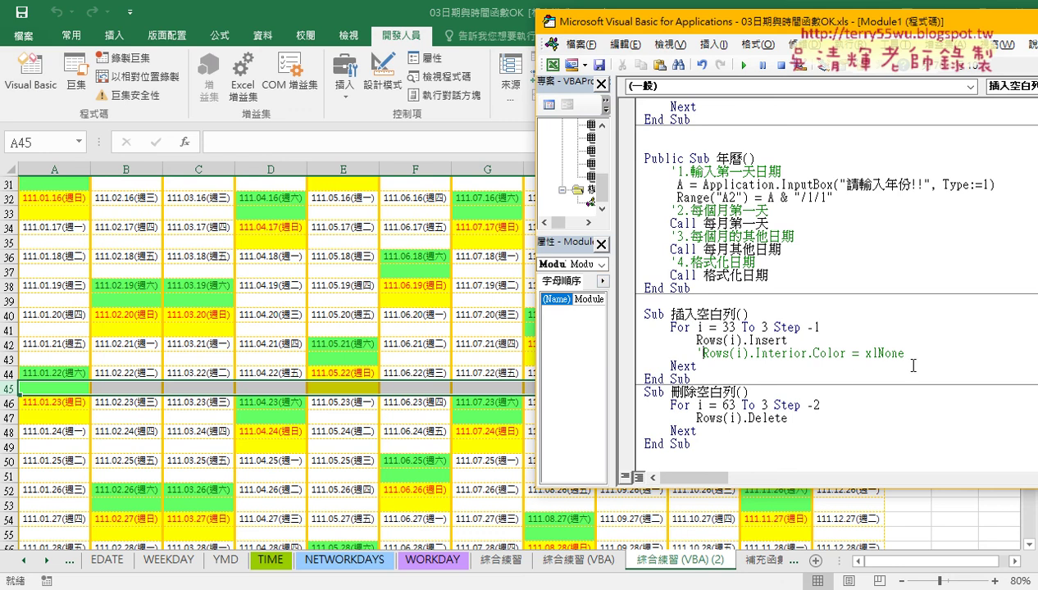
# Delete the commented fill-clearing line and run 刪除空白列 with F5.
pyautogui.moveTo(904, 353); pyautogui.dragTo(599, 363)
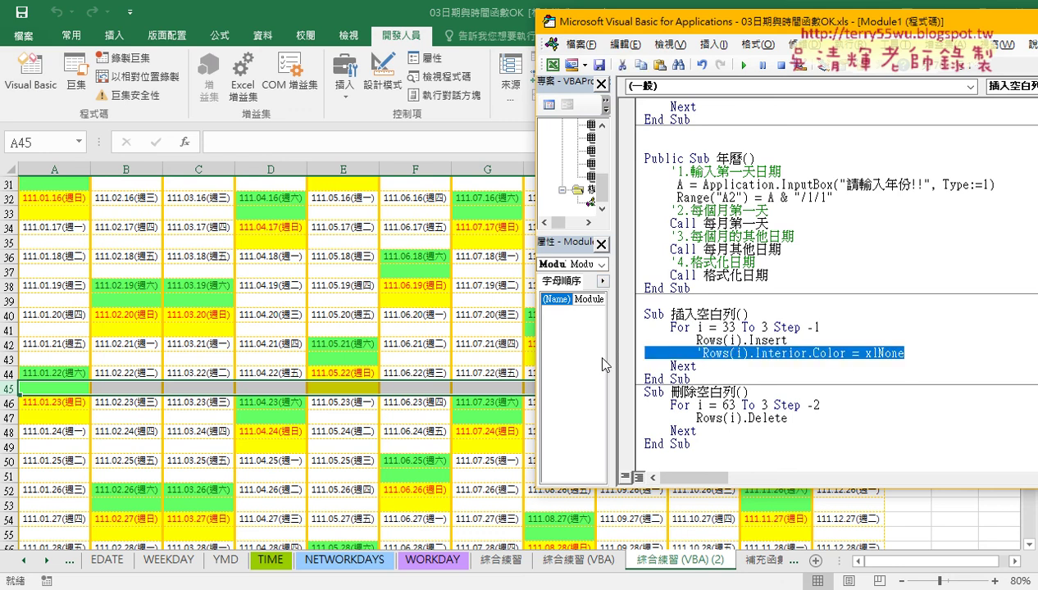
pyautogui.press('Delete')
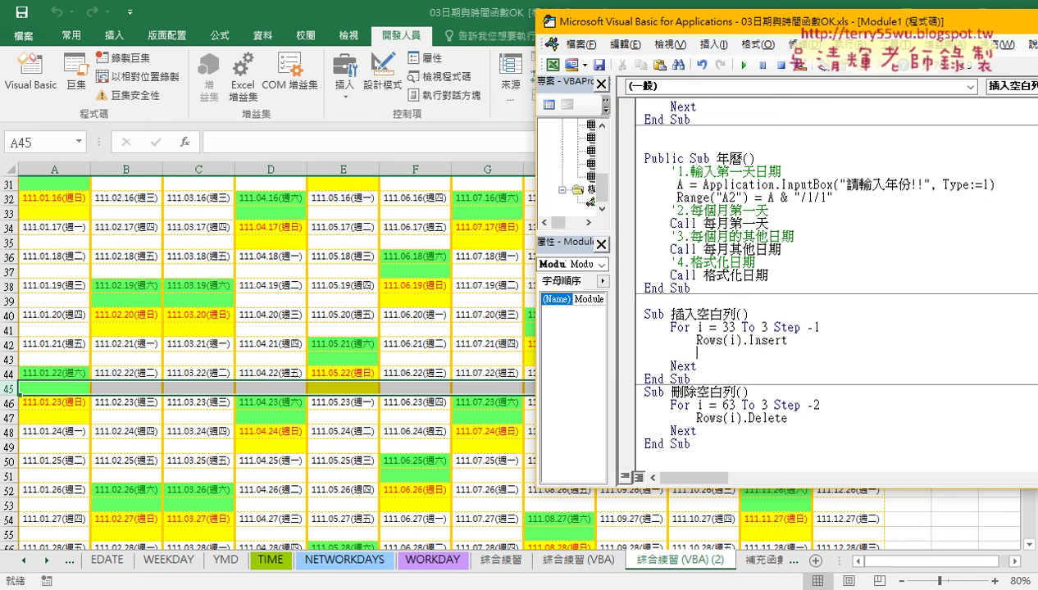
pyautogui.click(718, 408)
pyautogui.press('F5')
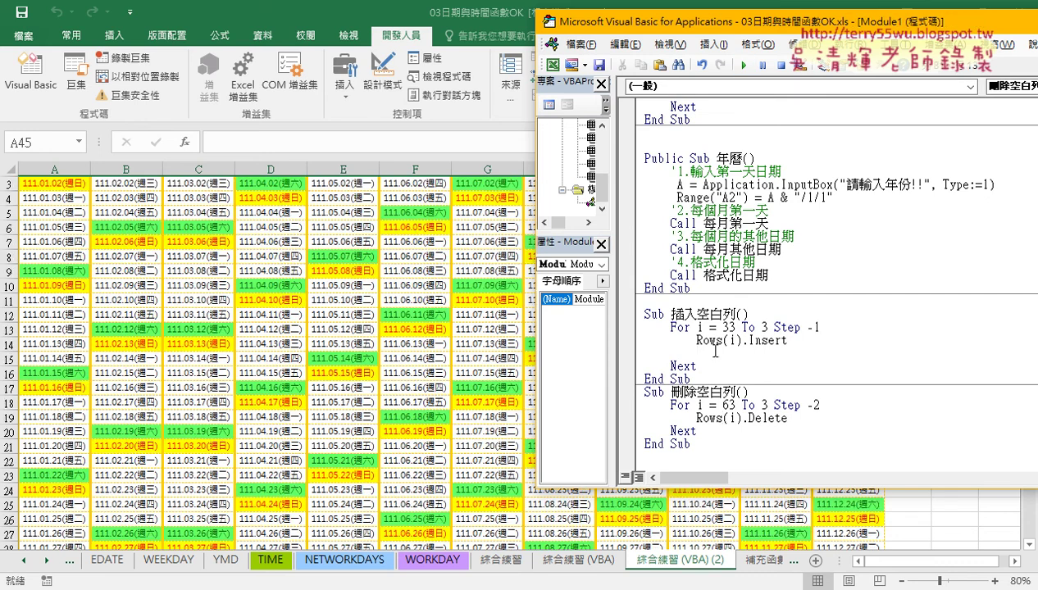
# Set a breakpoint on Rows(i).Insert in 插入空白列 and run the macro to it.
pyautogui.click(707, 339)
pyautogui.click(626, 339)
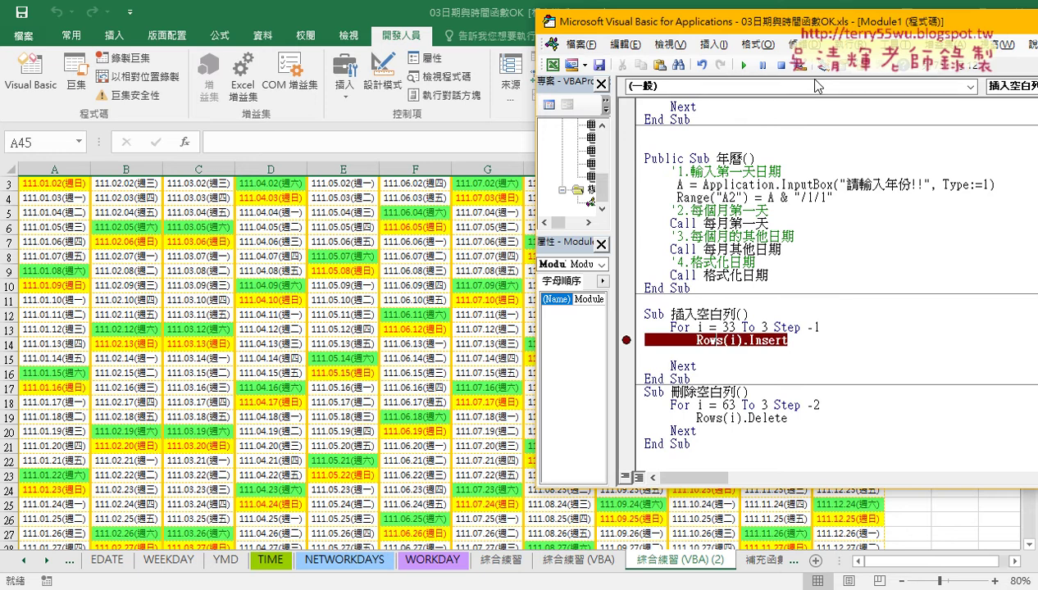
pyautogui.click(743, 65)
# Start 插入空白列 and step with F8 so an empty row 32 is inserted above the 31st-day dates.
pyautogui.click(154, 432)
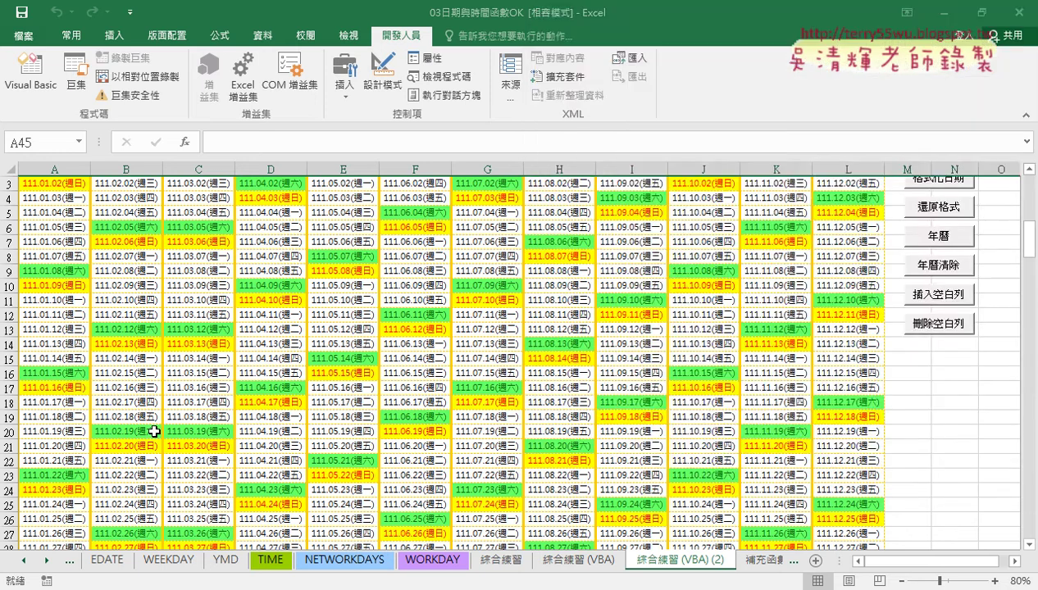
pyautogui.click(154, 431)
pyautogui.scroll(-4, 164, 443)
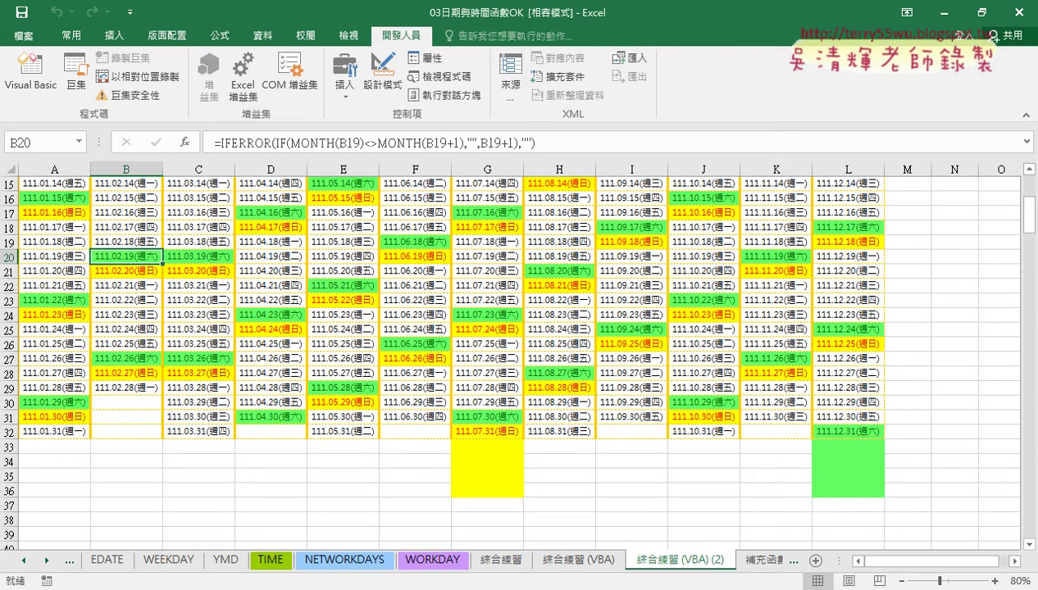
pyautogui.click(442, 488)
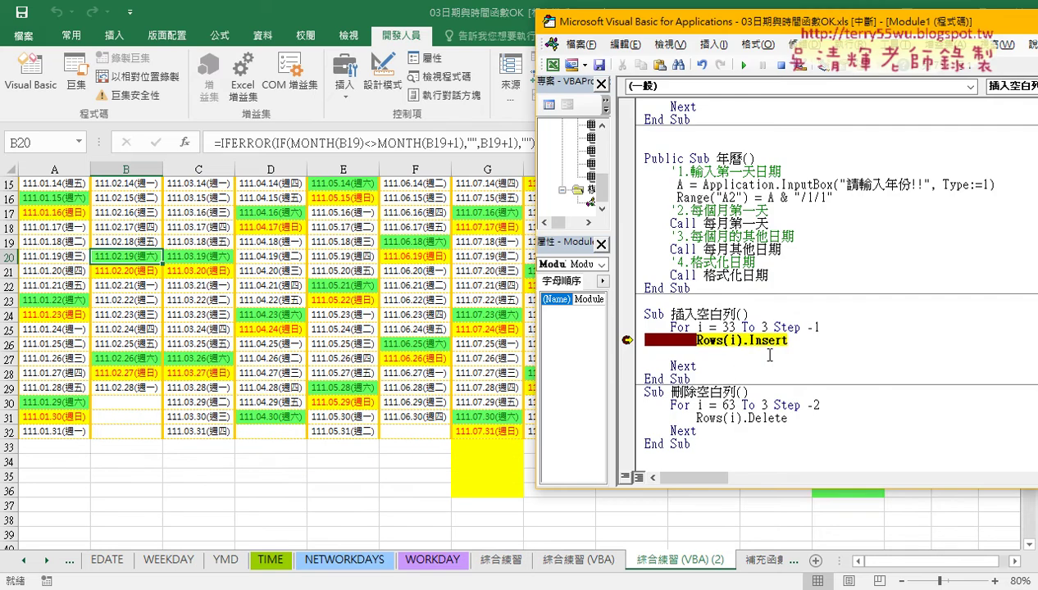
pyautogui.press('F8')
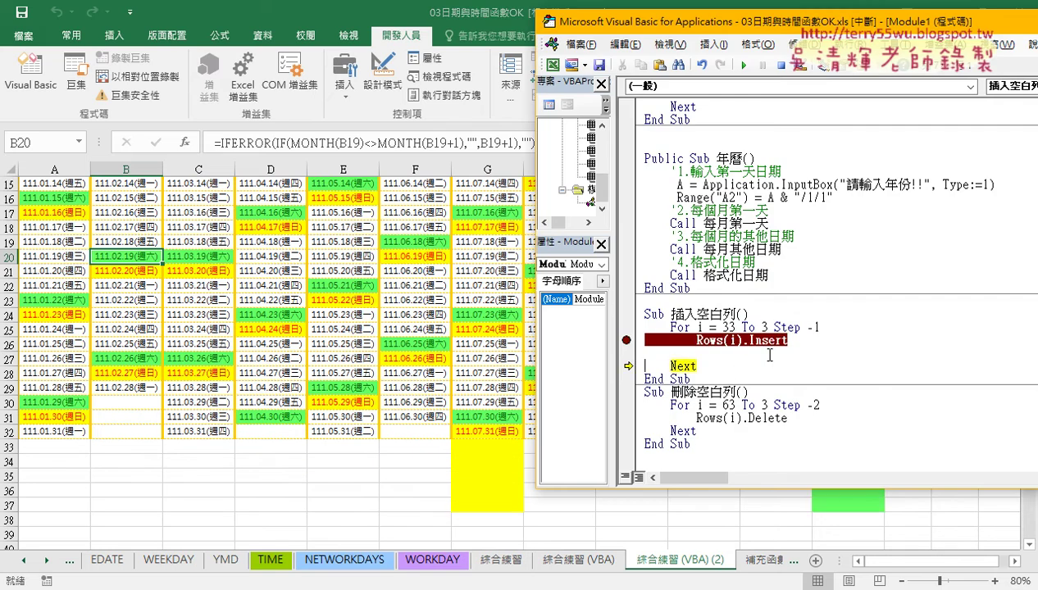
pyautogui.press('F8')
pyautogui.press('F8')
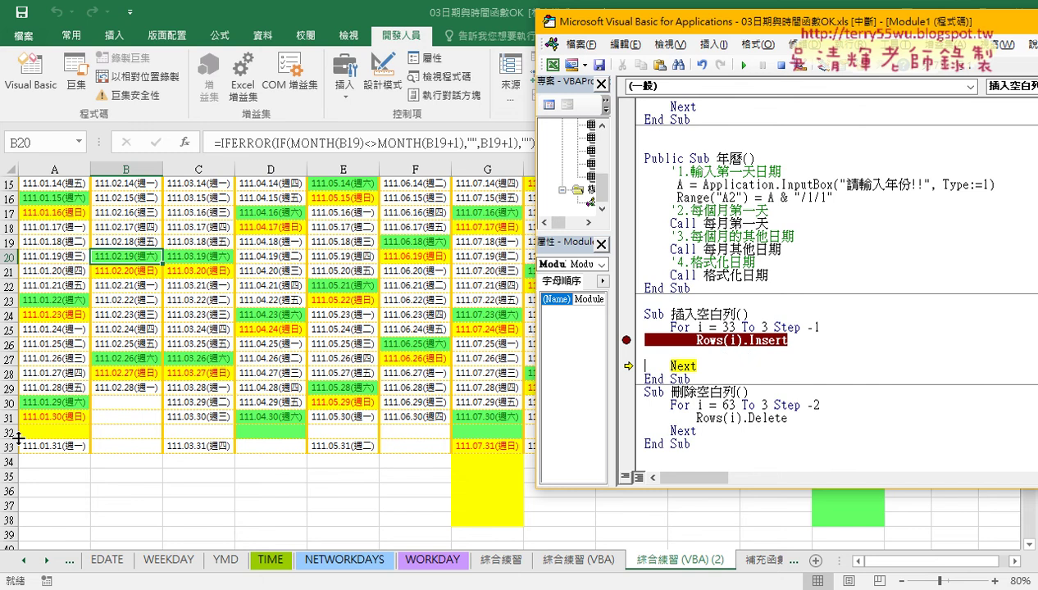
pyautogui.click(734, 358)
pyautogui.scroll(3, 733, 357)
pyautogui.scroll(1, 734, 358)
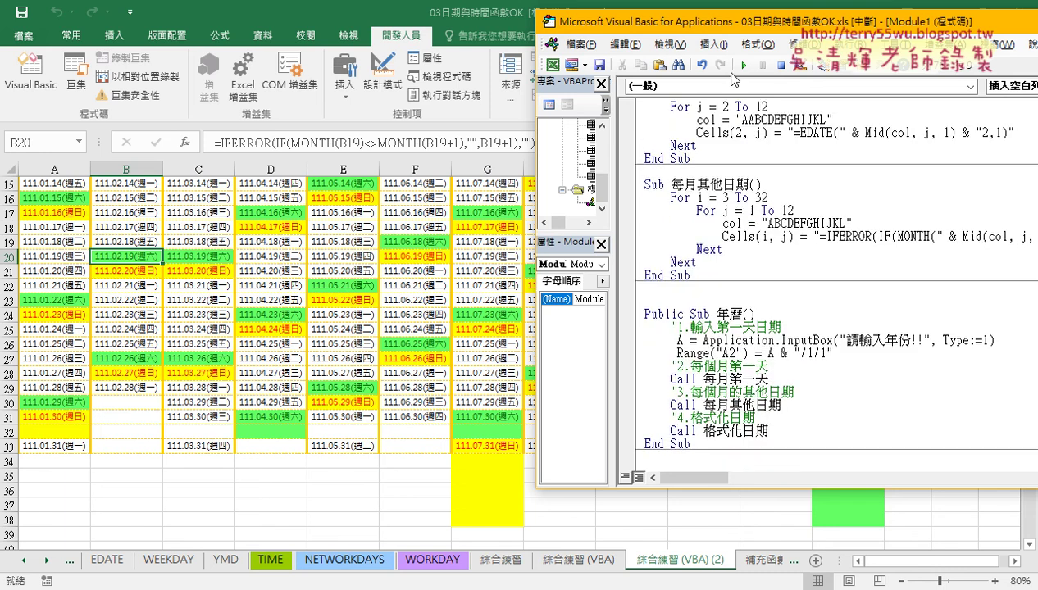
# Scroll up to Sub 還原格式_Range and select its .Interior.Color = xlNone statement.
pyautogui.moveTo(738, 23); pyautogui.dragTo(425, 44)
pyautogui.scroll(1, 502, 204)
pyautogui.scroll(1, 502, 205)
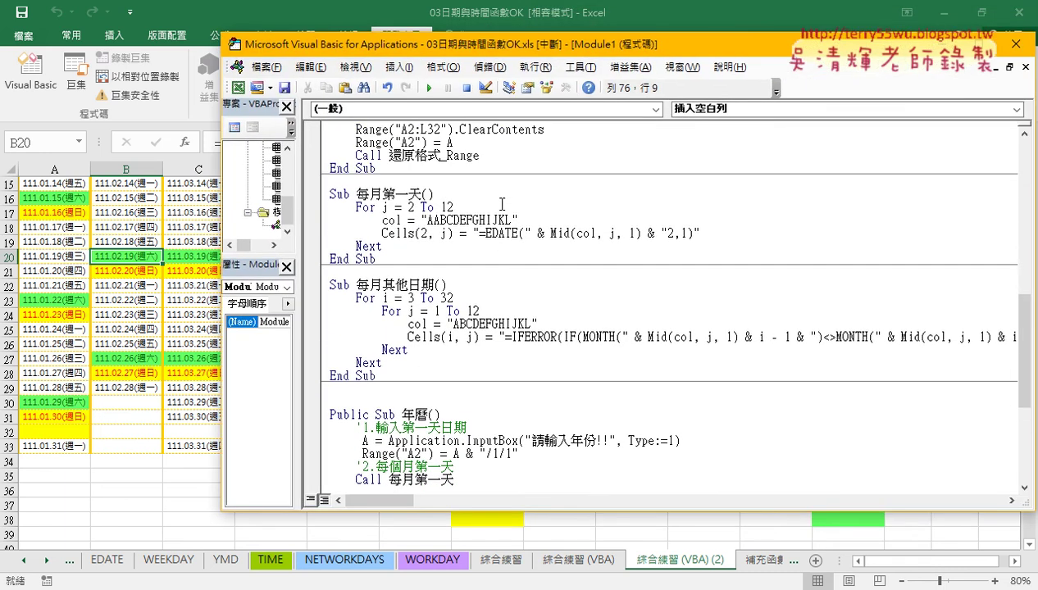
pyautogui.scroll(1, 502, 205)
pyautogui.scroll(2, 501, 204)
pyautogui.scroll(1, 502, 204)
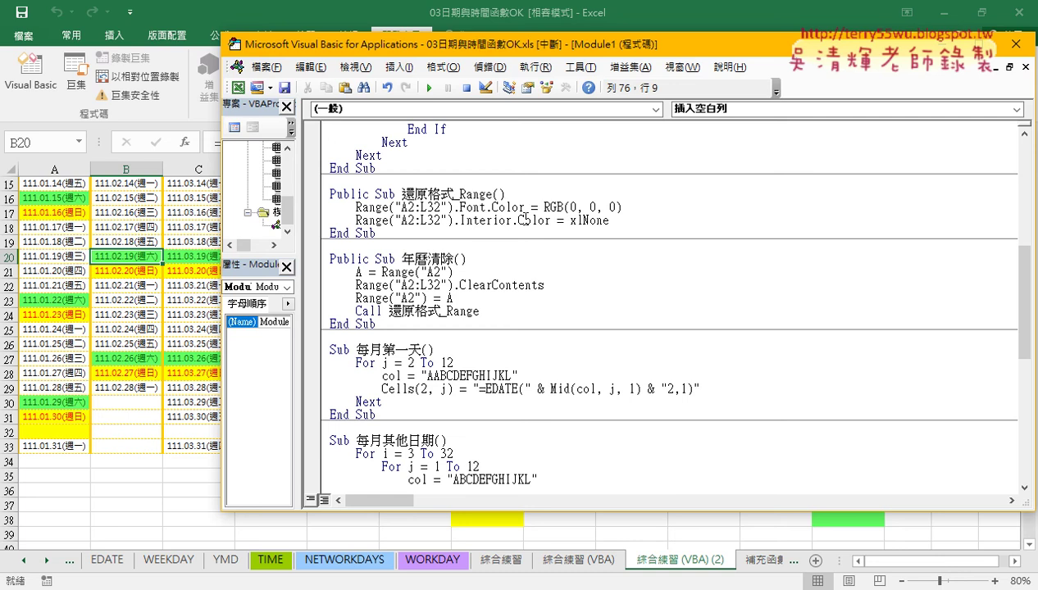
pyautogui.moveTo(452, 221); pyautogui.dragTo(609, 221)
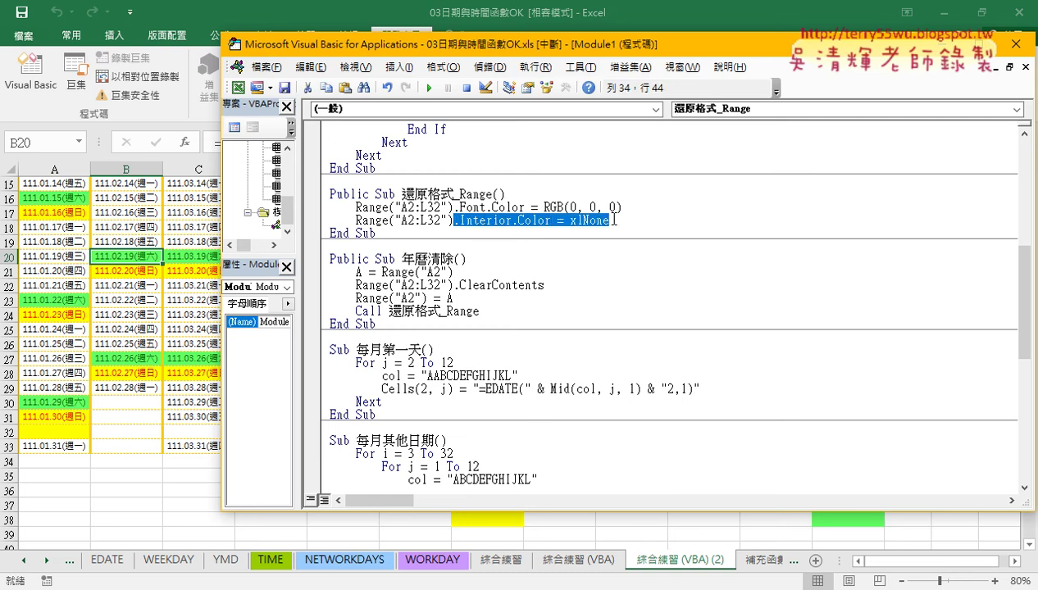
pyautogui.moveTo(355, 220); pyautogui.dragTo(452, 220)
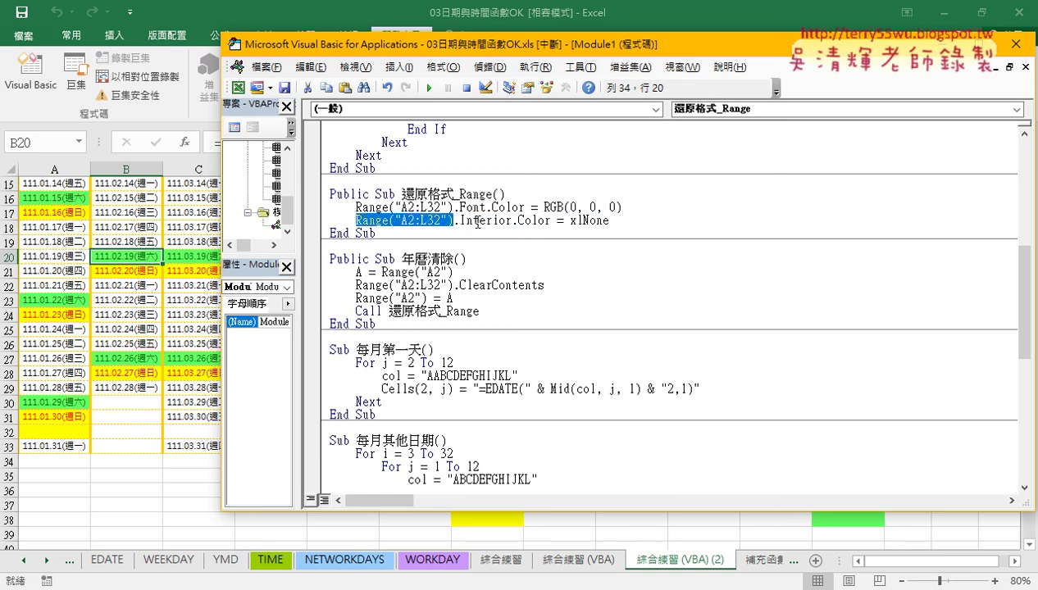
pyautogui.moveTo(608, 221); pyautogui.dragTo(454, 220)
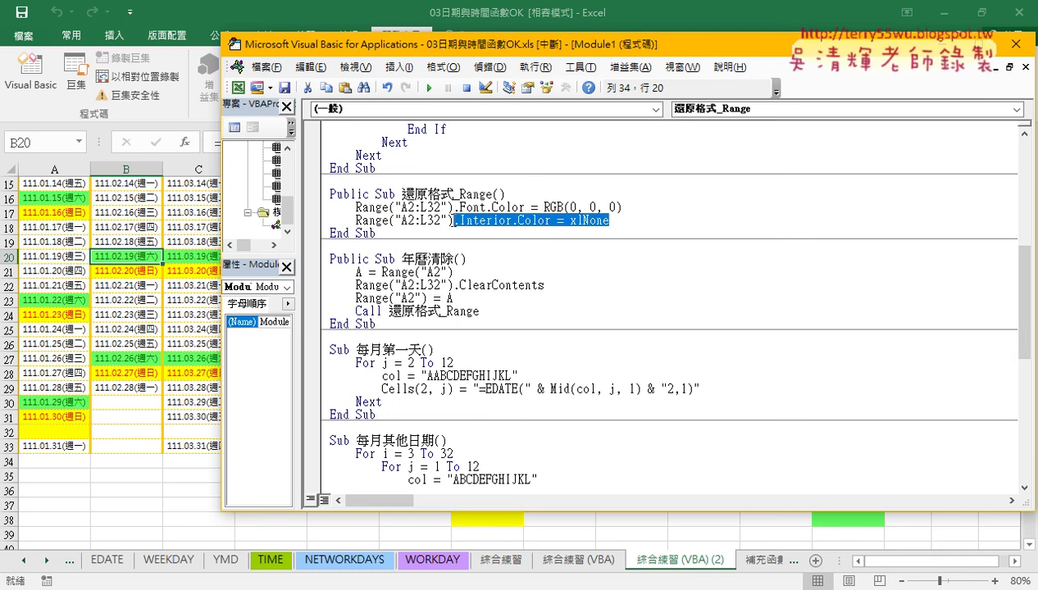
# Select row 32 to see it inherited row 31's yellow and green fill.
pyautogui.click(110, 429)
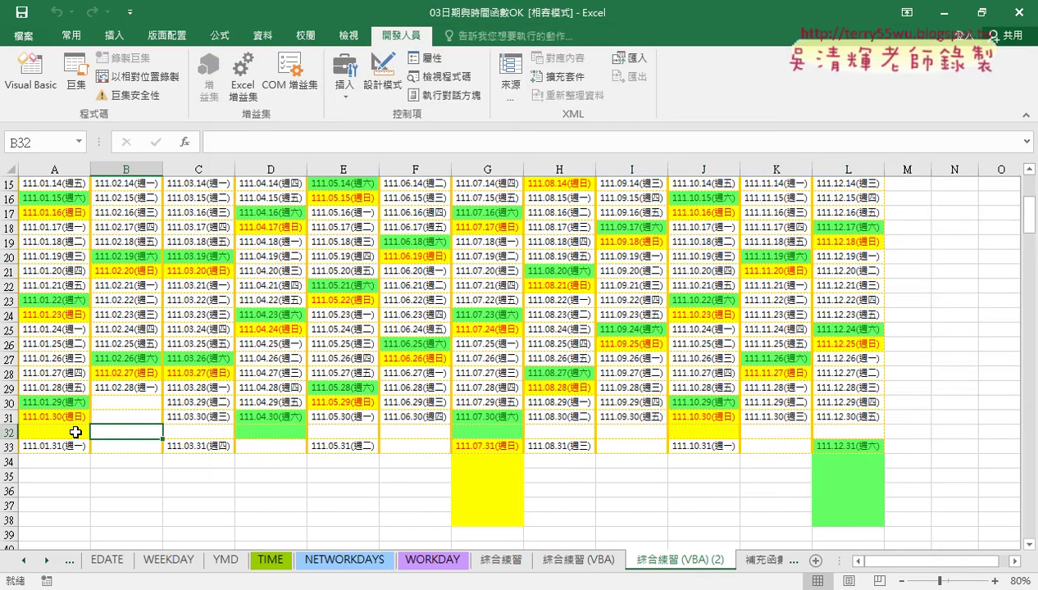
pyautogui.click(8, 430)
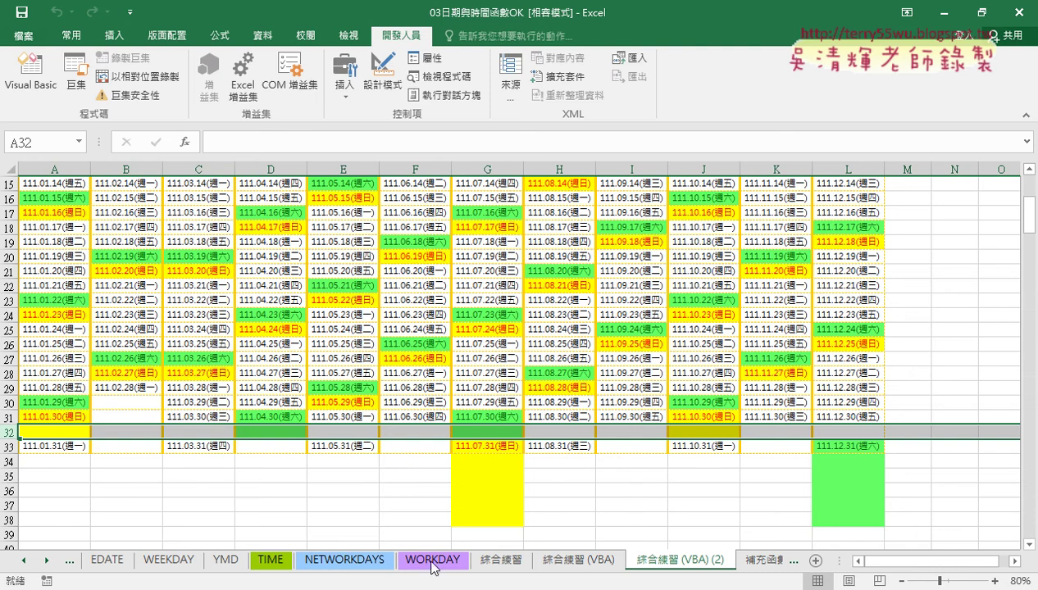
# Copy the .Interior.Color = xlNone code from 還原格式_Range in the VBA editor.
pyautogui.click(384, 584)
pyautogui.click(388, 579)
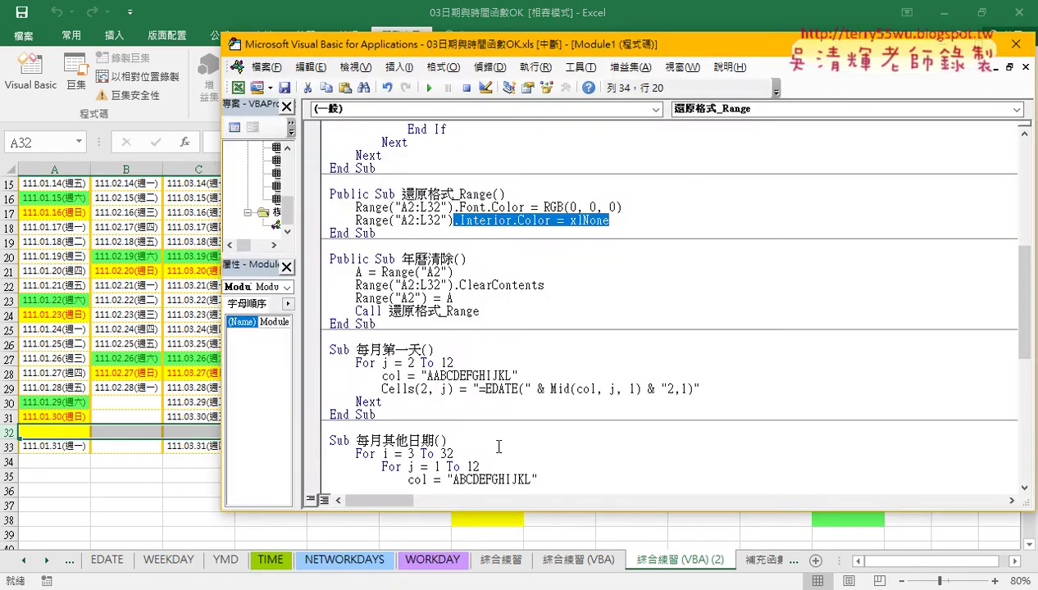
pyautogui.rightClick(535, 226)
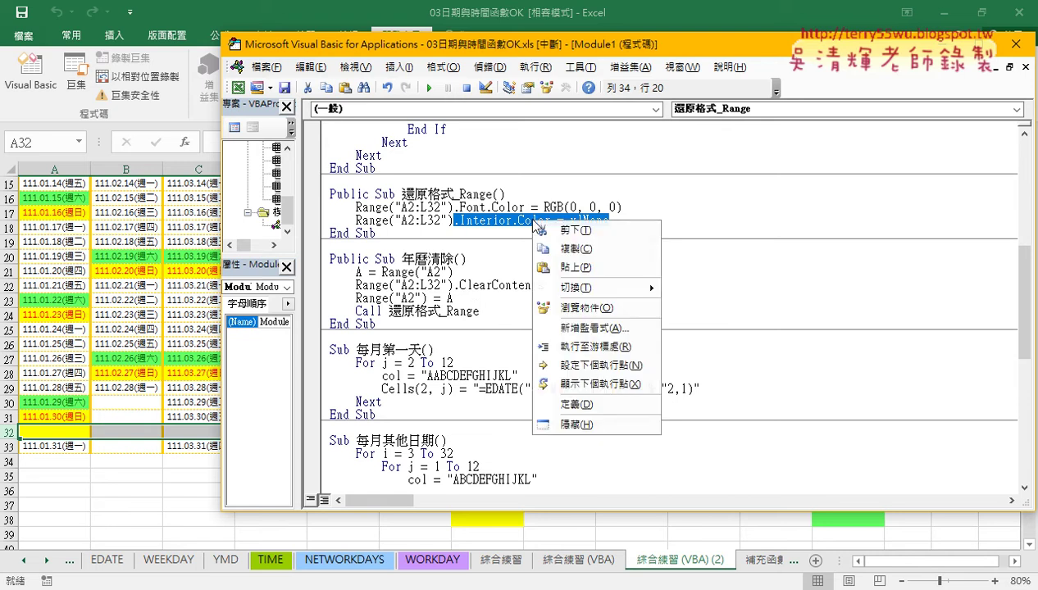
pyautogui.click(544, 241)
pyautogui.scroll(-3, 551, 287)
pyautogui.scroll(-4, 557, 315)
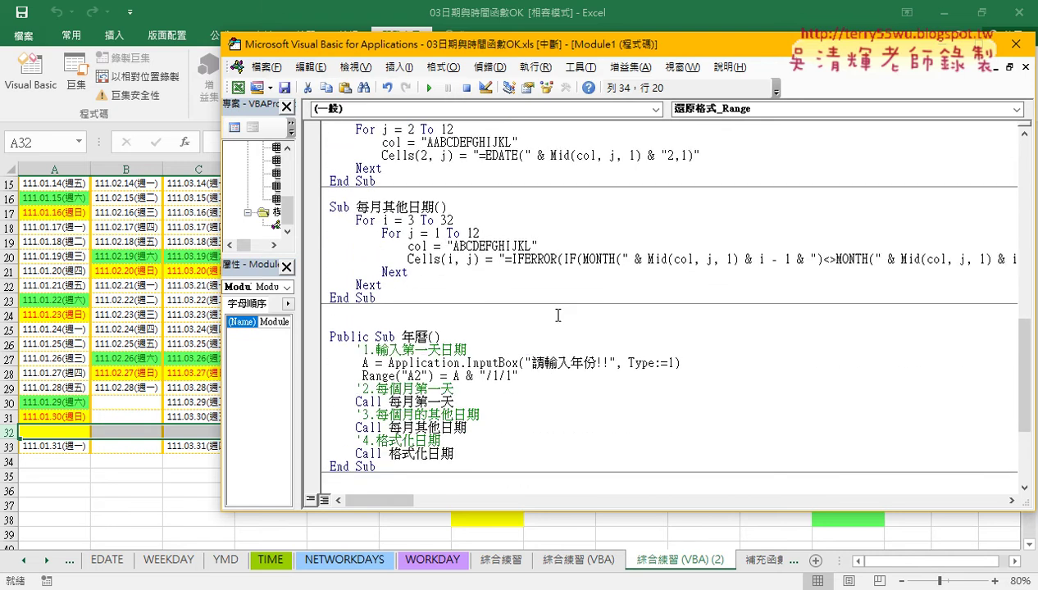
pyautogui.scroll(-3, 554, 311)
# Add Rows(i).Interior.Color = xlNone below Rows(i).Insert and drag the execution arrow onto it.
pyautogui.click(447, 374)
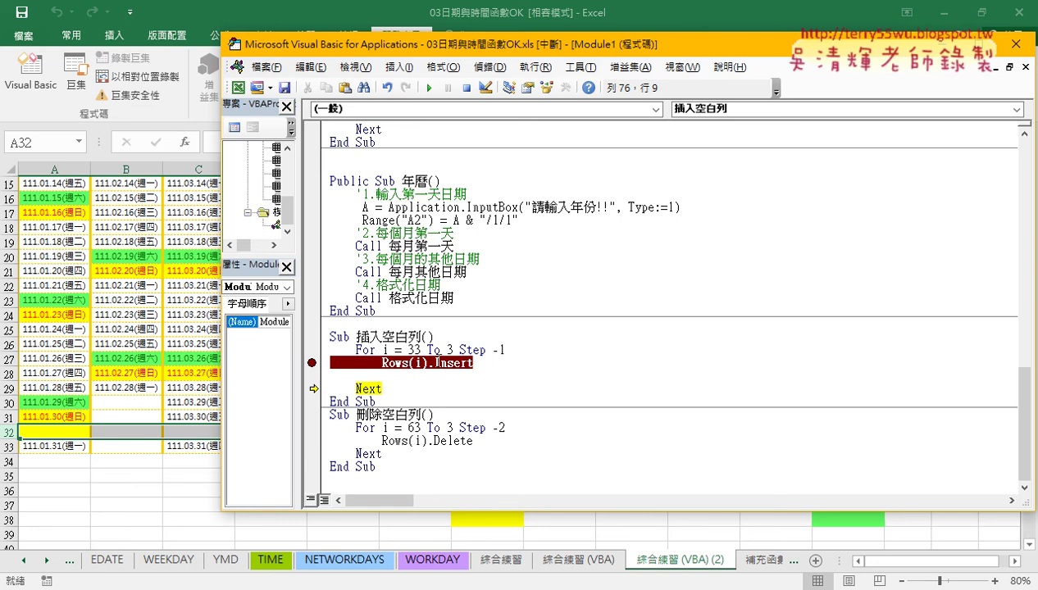
pyautogui.moveTo(473, 363); pyautogui.dragTo(389, 363)
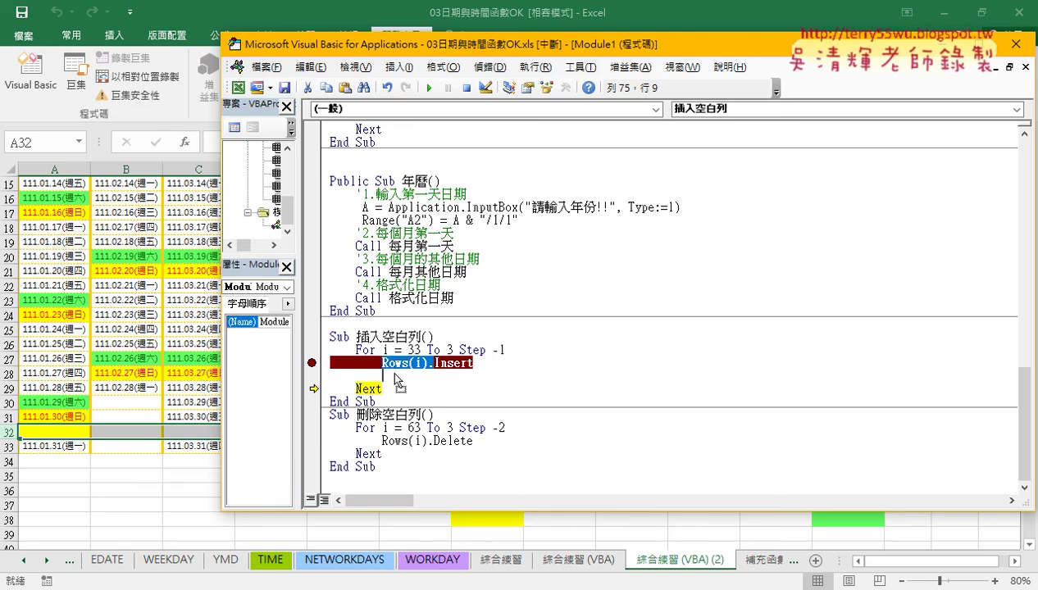
pyautogui.click(396, 374)
pyautogui.write('Rows(i).')
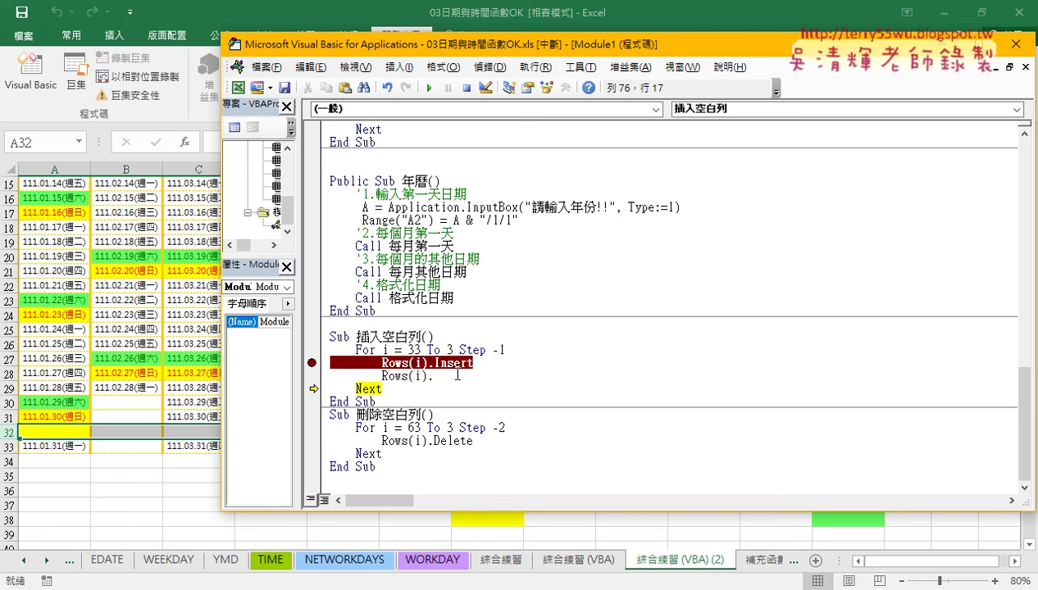
pyautogui.write('.Interior.Color = xlNone')
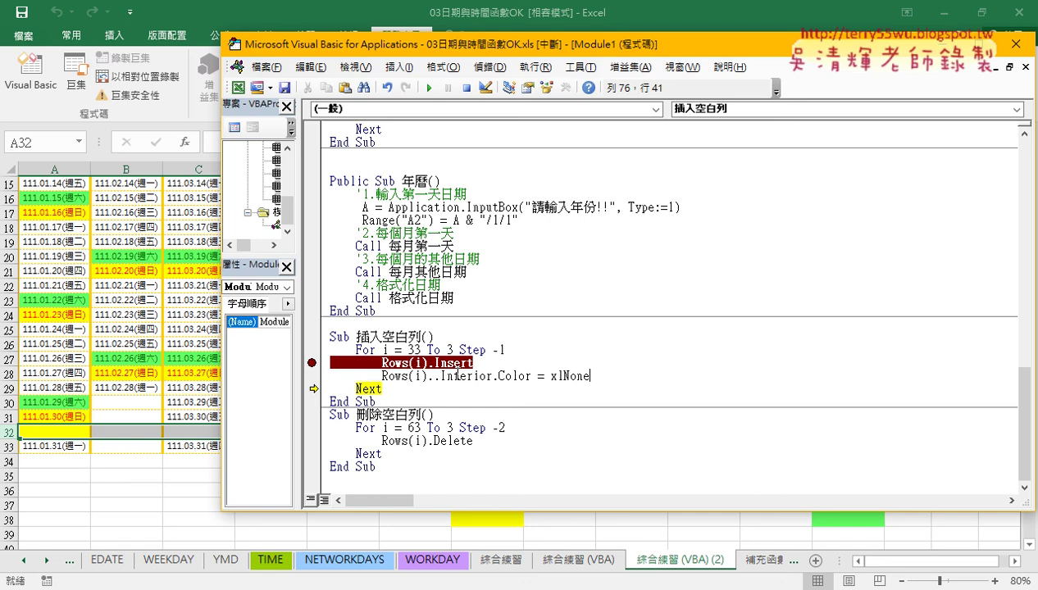
pyautogui.click(444, 376)
pyautogui.press('BackSpace')
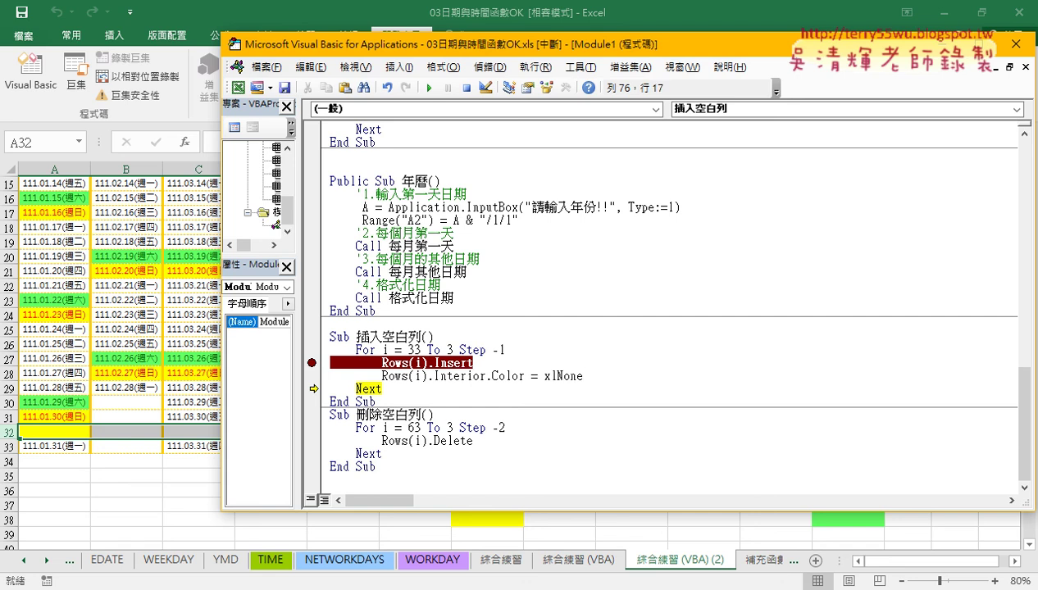
pyautogui.moveTo(313, 389); pyautogui.dragTo(309, 376)
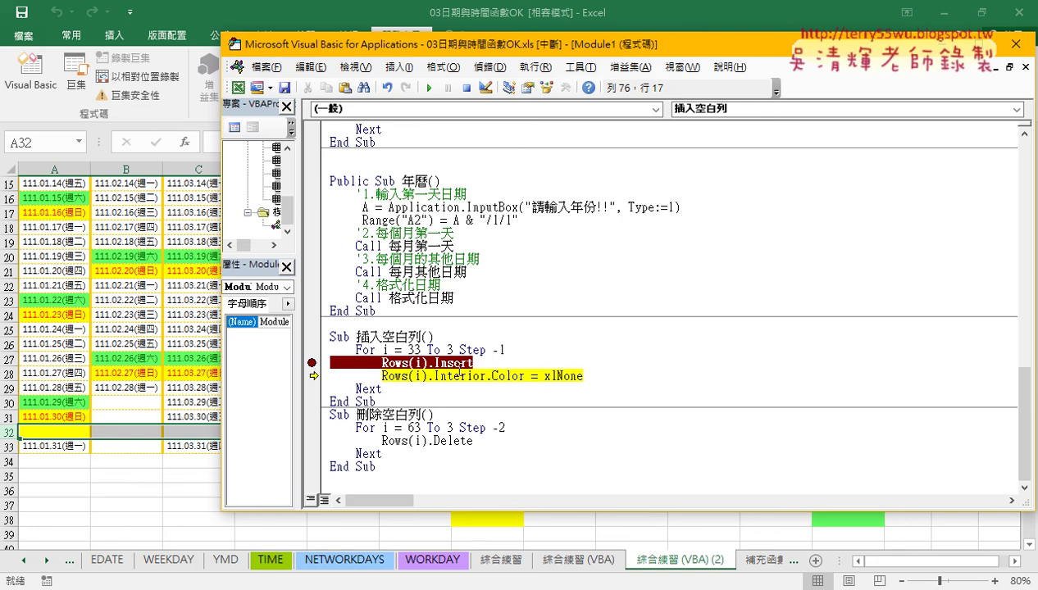
pyautogui.moveTo(583, 375); pyautogui.dragTo(433, 375)
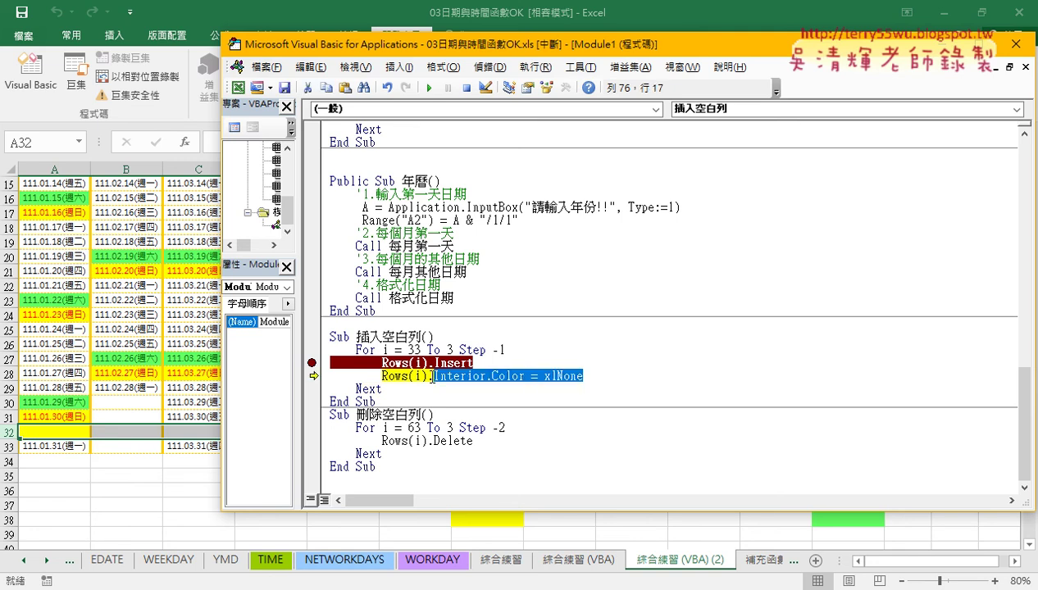
pyautogui.moveTo(456, 52); pyautogui.dragTo(645, 55)
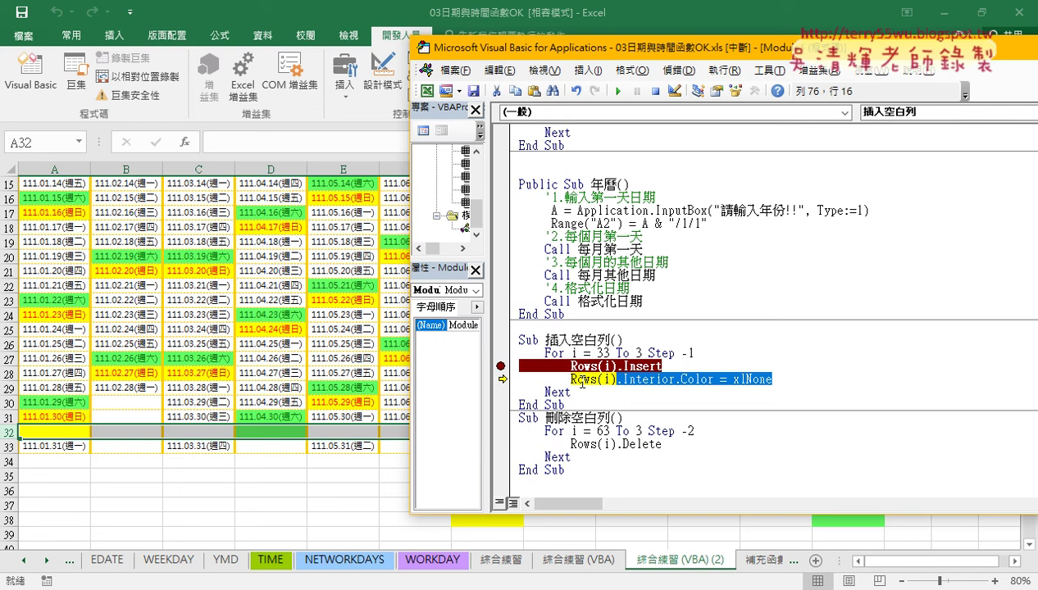
# Run the new line with F8 and check that row 32 lost its fill.
pyautogui.press('F8')
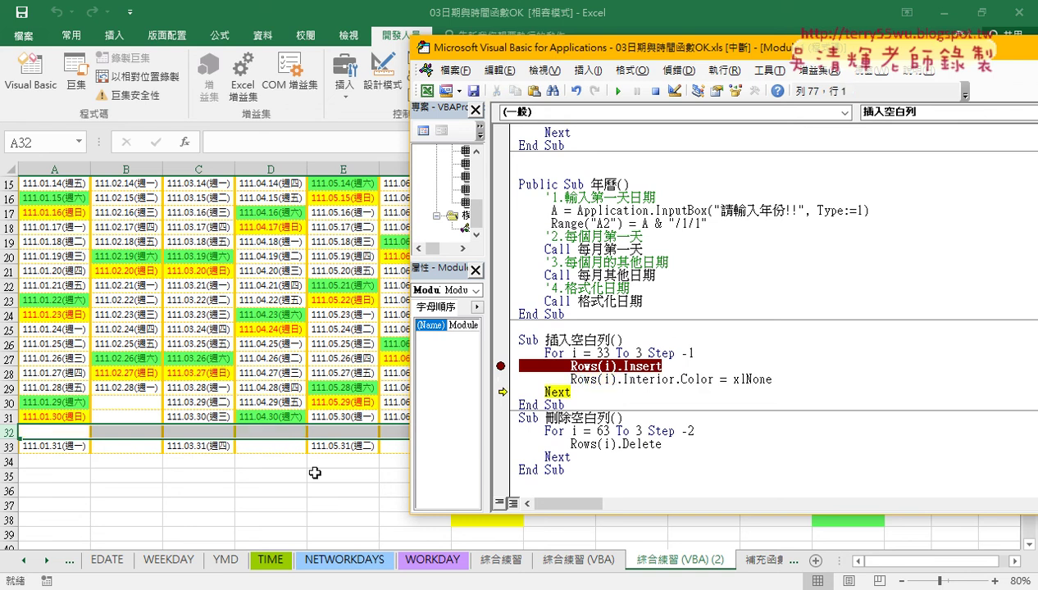
pyautogui.hotkey('alt', 'F11')
pyautogui.click(528, 433)
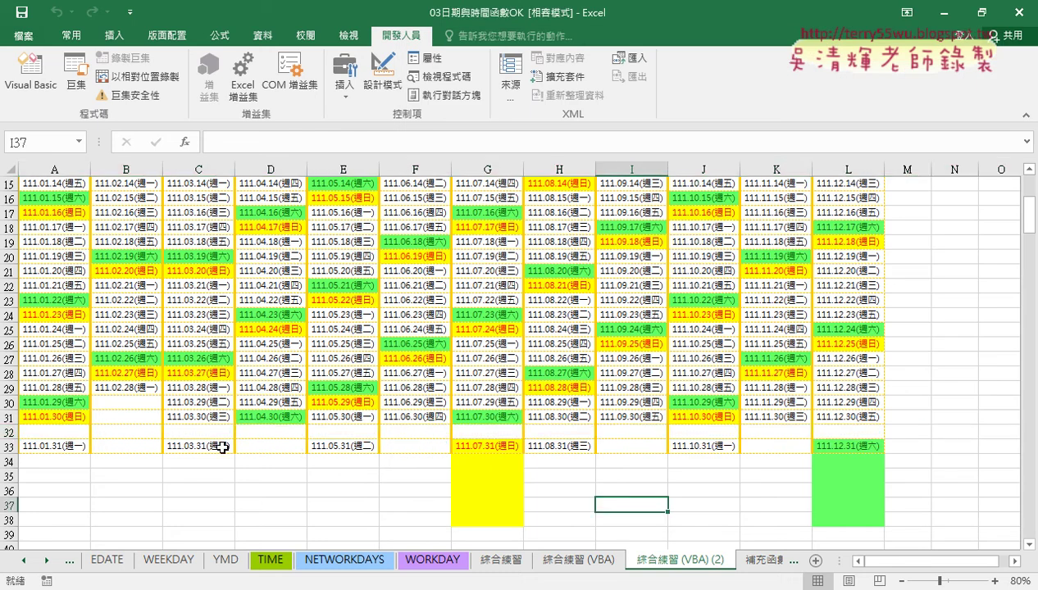
pyautogui.click(8, 433)
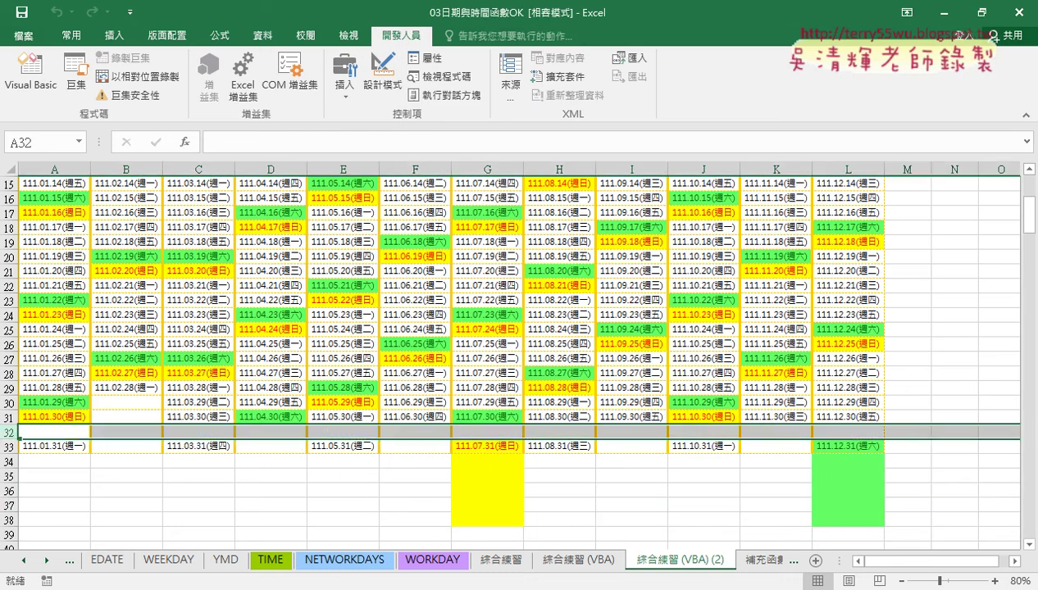
# Step to the next row insertion and inspect the newly inserted row 31 across A to L.
pyautogui.click(447, 537)
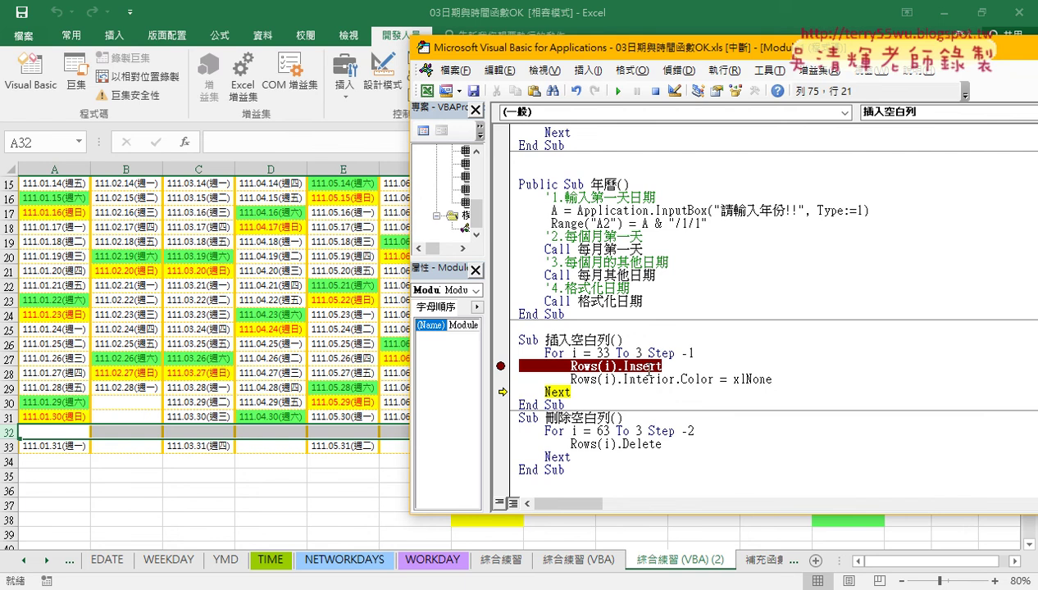
pyautogui.press('F8')
pyautogui.press('F8')
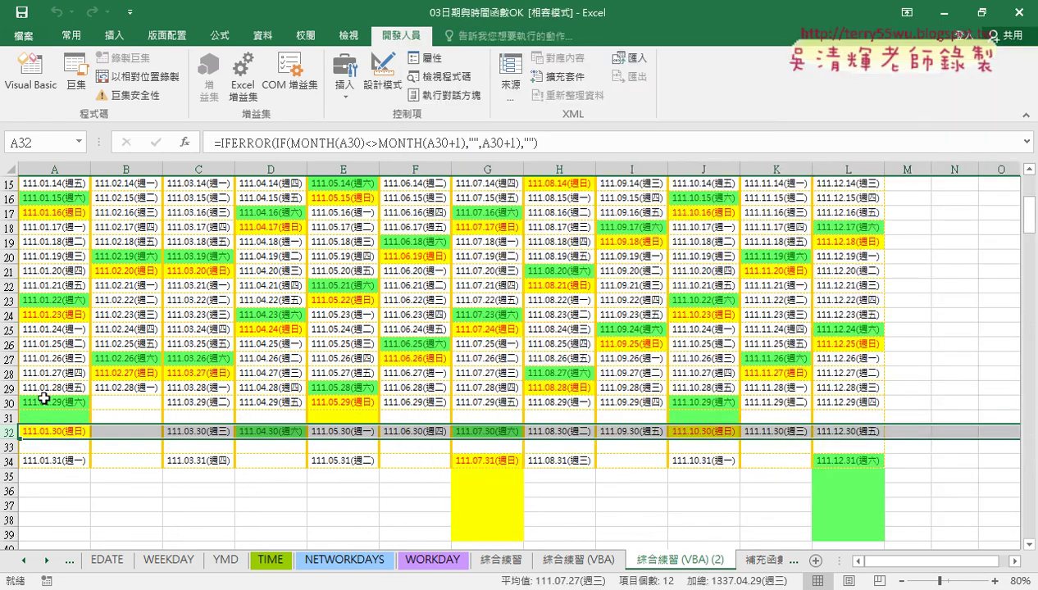
pyautogui.click(45, 401)
pyautogui.click(54, 418)
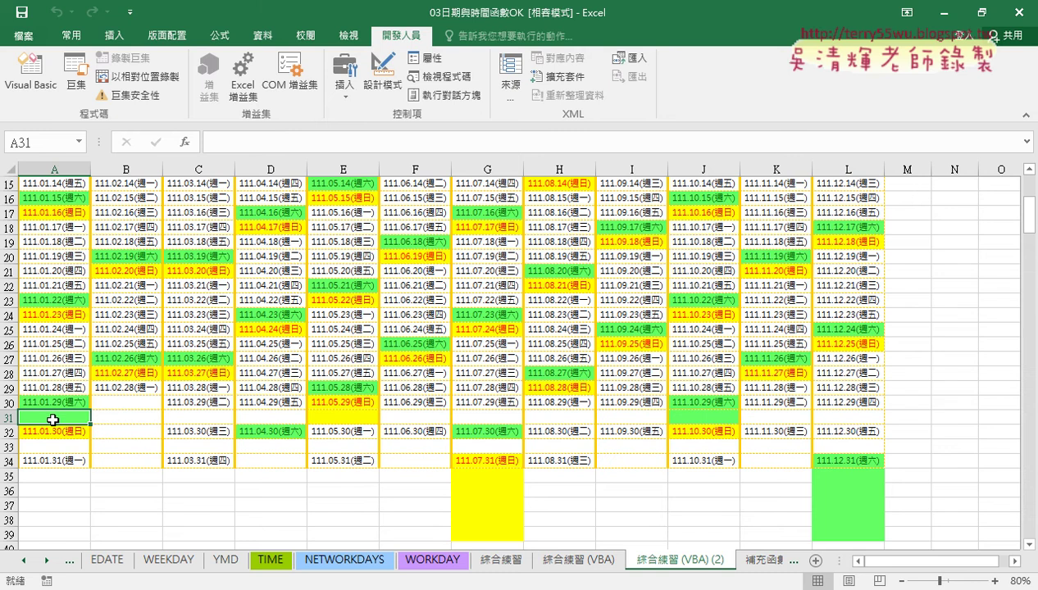
pyautogui.moveTo(52, 420); pyautogui.dragTo(853, 418)
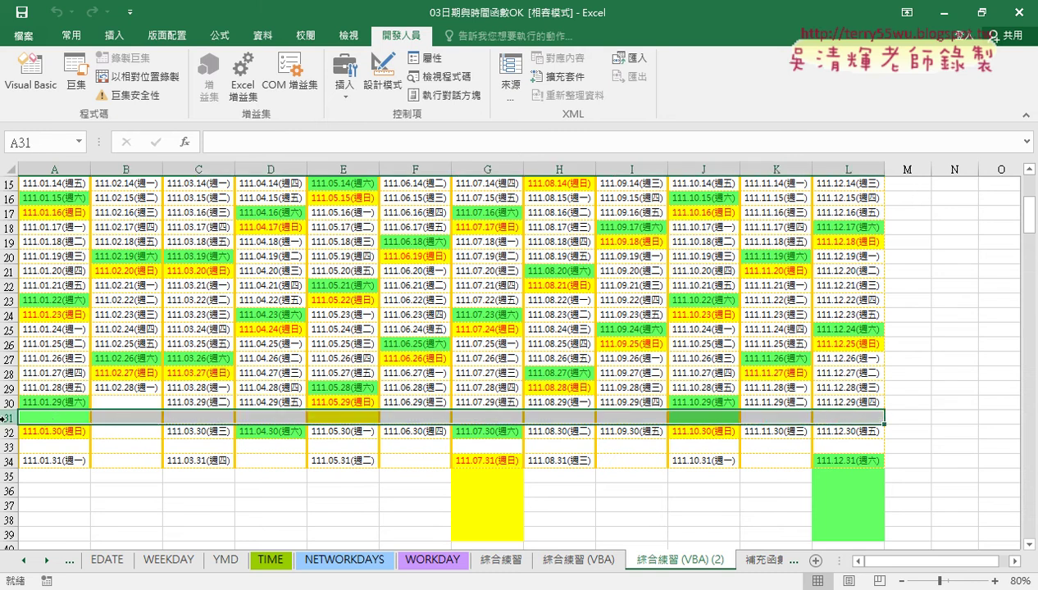
# Clear the new row's fill, remove the Rows(i).Insert breakpoint, and run the macro to completion.
pyautogui.click(426, 525)
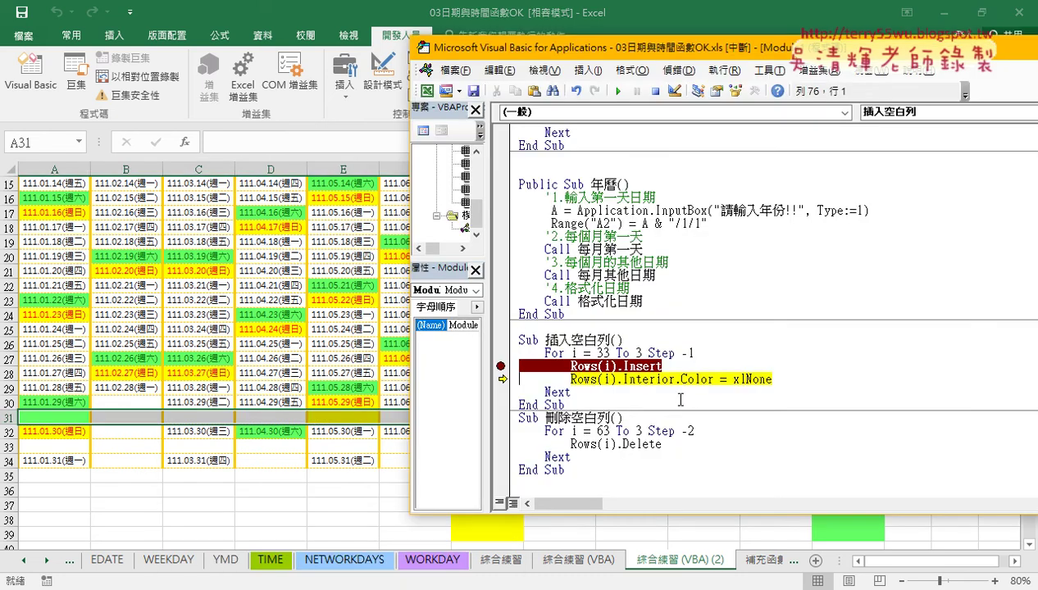
pyautogui.click(817, 384)
pyautogui.press('F8')
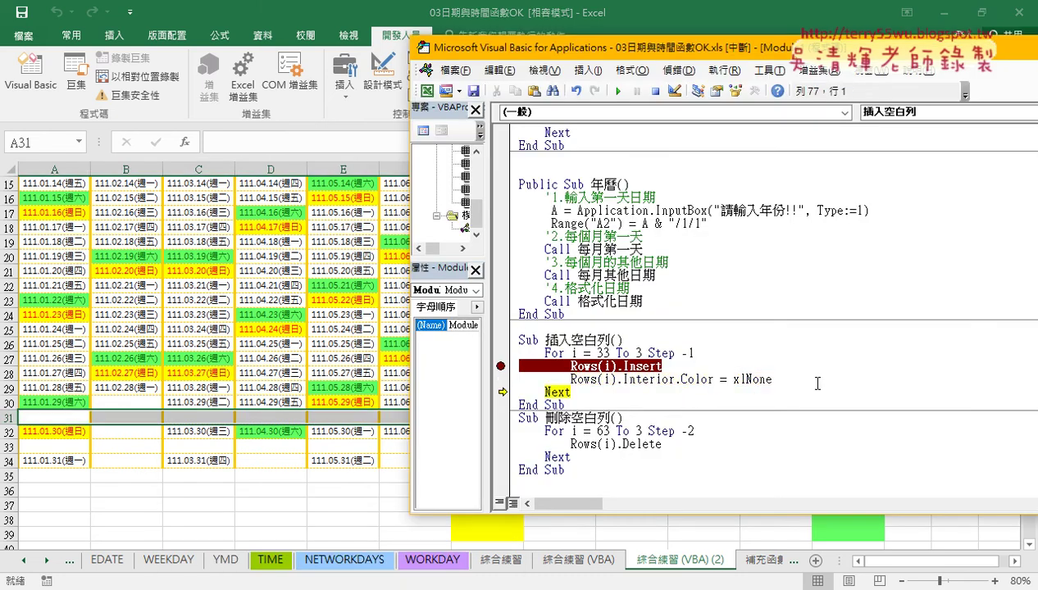
pyautogui.click(500, 366)
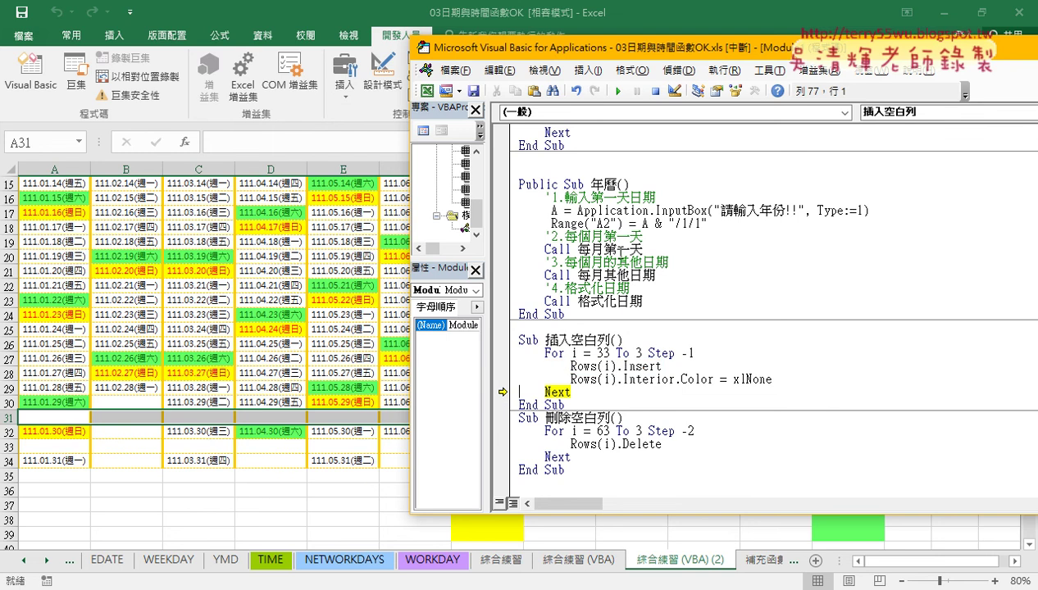
pyautogui.click(618, 91)
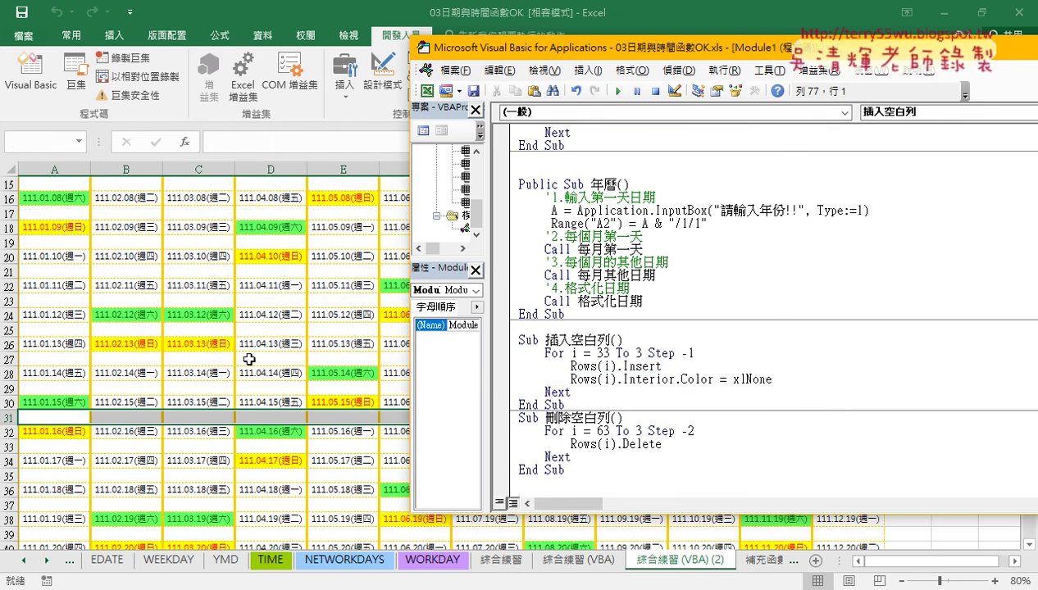
pyautogui.click(249, 360)
pyautogui.scroll(2, 308, 324)
pyautogui.scroll(3, 308, 324)
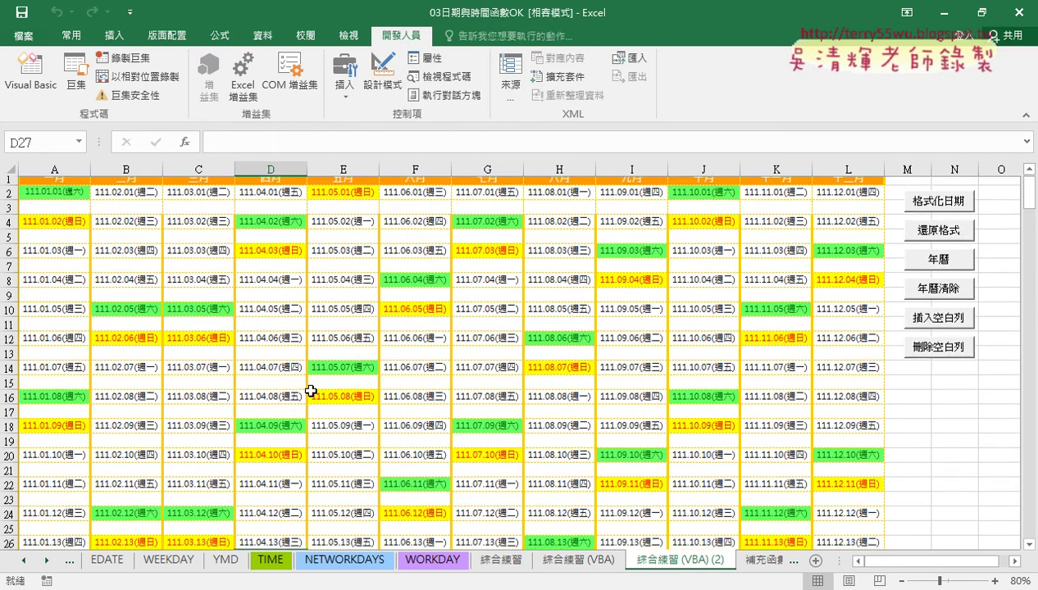
# Check that blank row 61 has no fill across columns A to L.
pyautogui.scroll(-10, 311, 391)
pyautogui.scroll(-3, 311, 386)
pyautogui.scroll(-3, 164, 377)
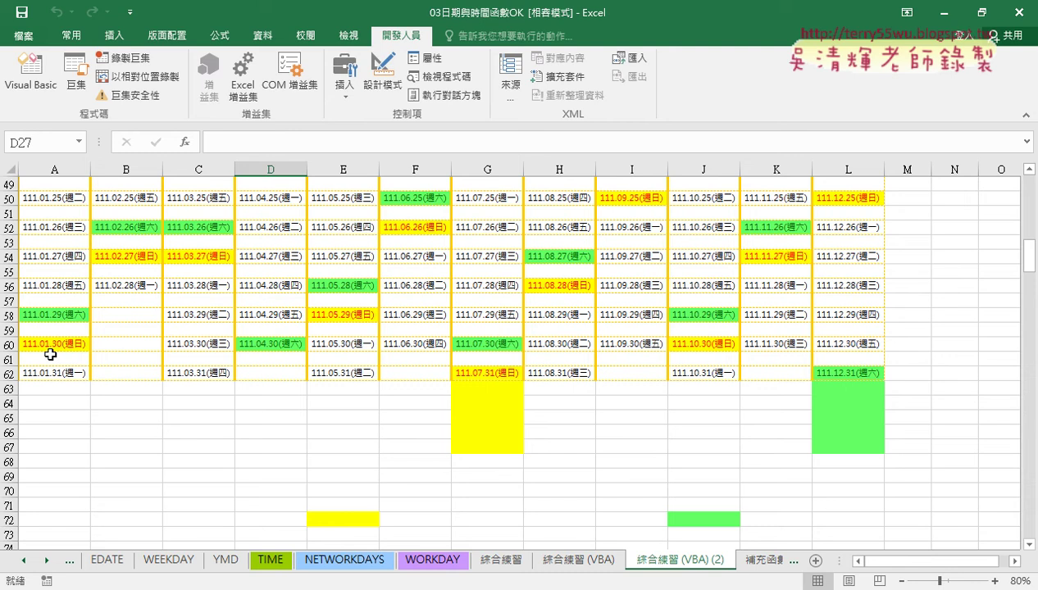
pyautogui.moveTo(50, 354); pyautogui.dragTo(858, 361)
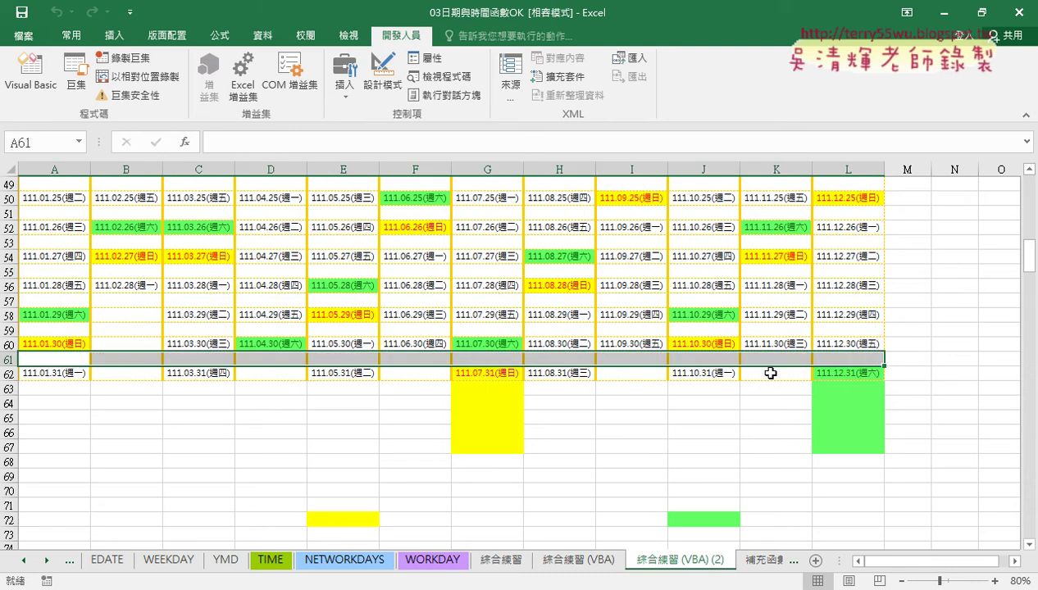
# Delete the blank rows with the 刪除空白列 button and switch to the Google Docs notes.
pyautogui.scroll(4, 771, 373)
pyautogui.scroll(9, 771, 369)
pyautogui.scroll(3, 820, 353)
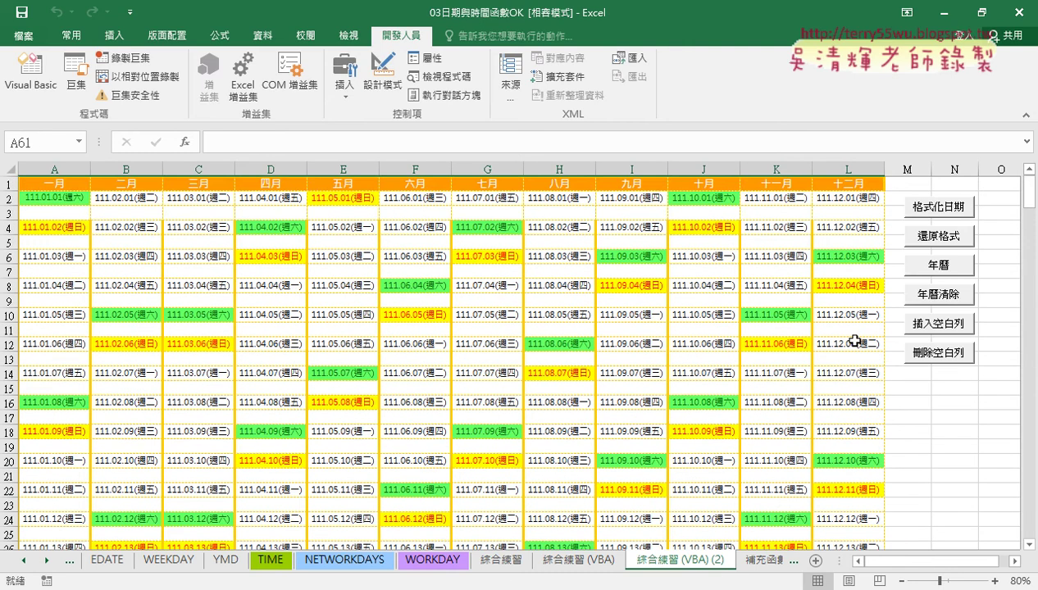
pyautogui.click(943, 353)
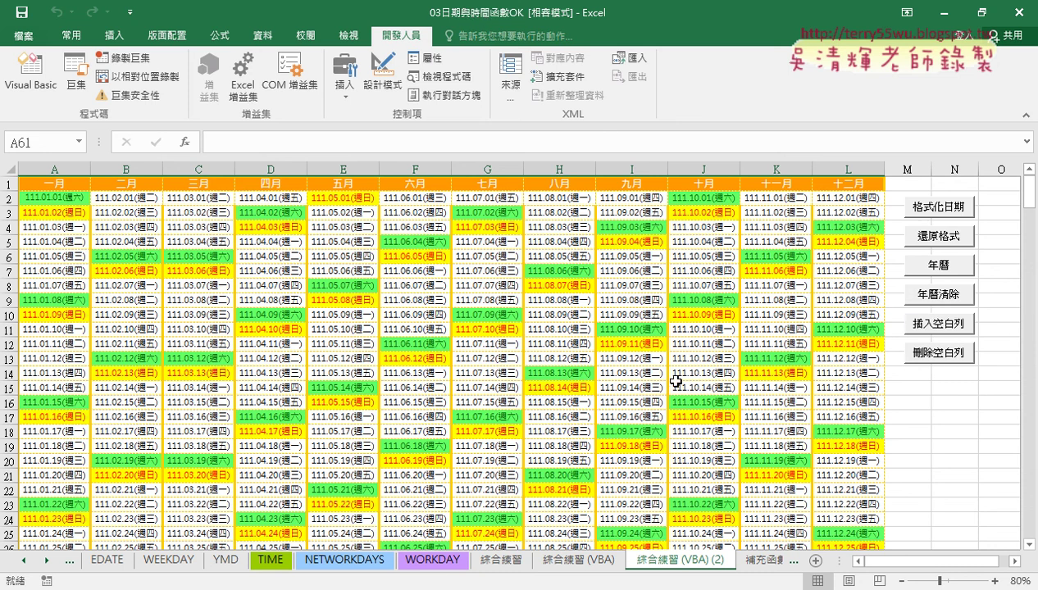
pyautogui.hotkey('alt', 'Tab')
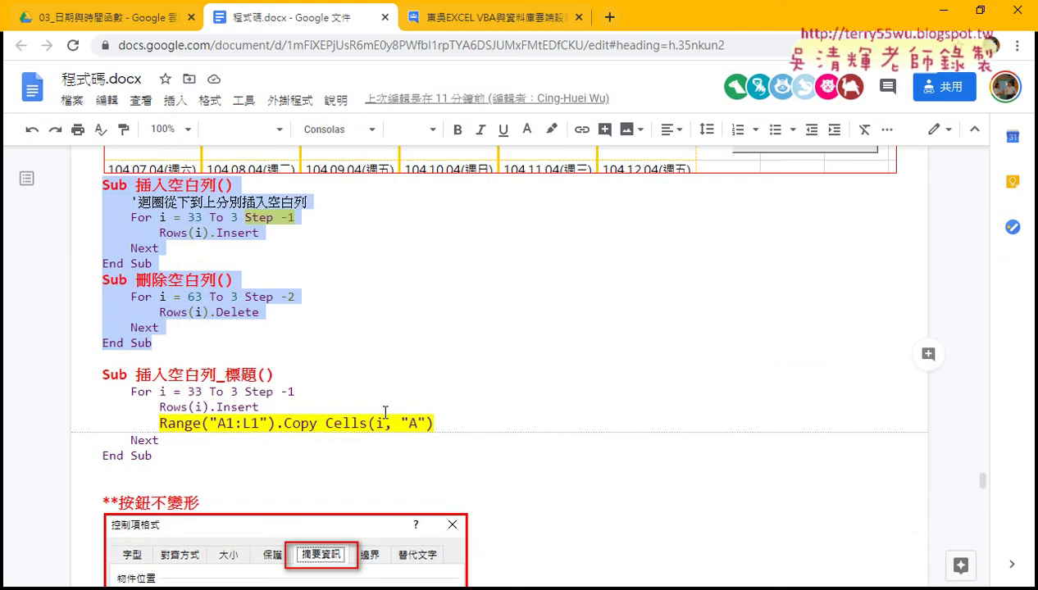
# In the code notes, highlight the Rows(i).Insert and Rows(i).Delete lines and the loop's -3 step value.
pyautogui.click(504, 400)
pyautogui.scroll(-10, 537, 401)
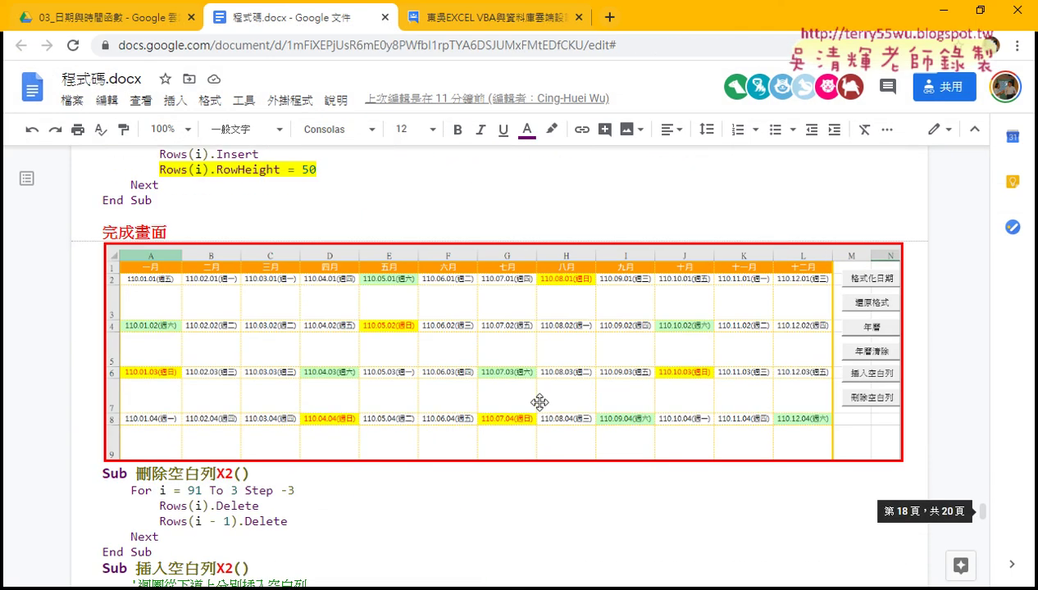
pyautogui.scroll(-3, 540, 402)
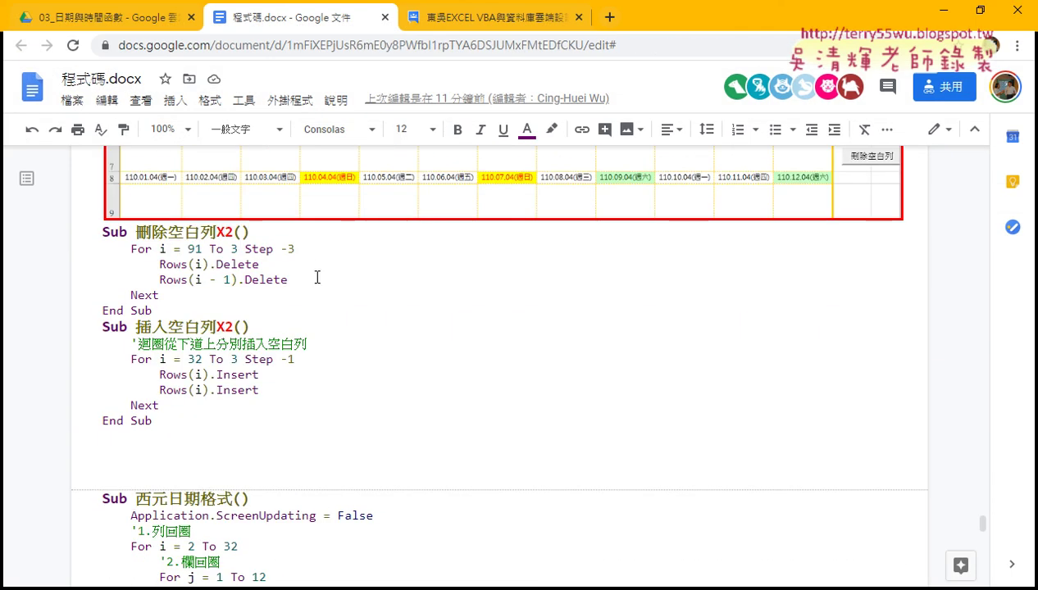
pyautogui.moveTo(262, 390); pyautogui.dragTo(67, 378)
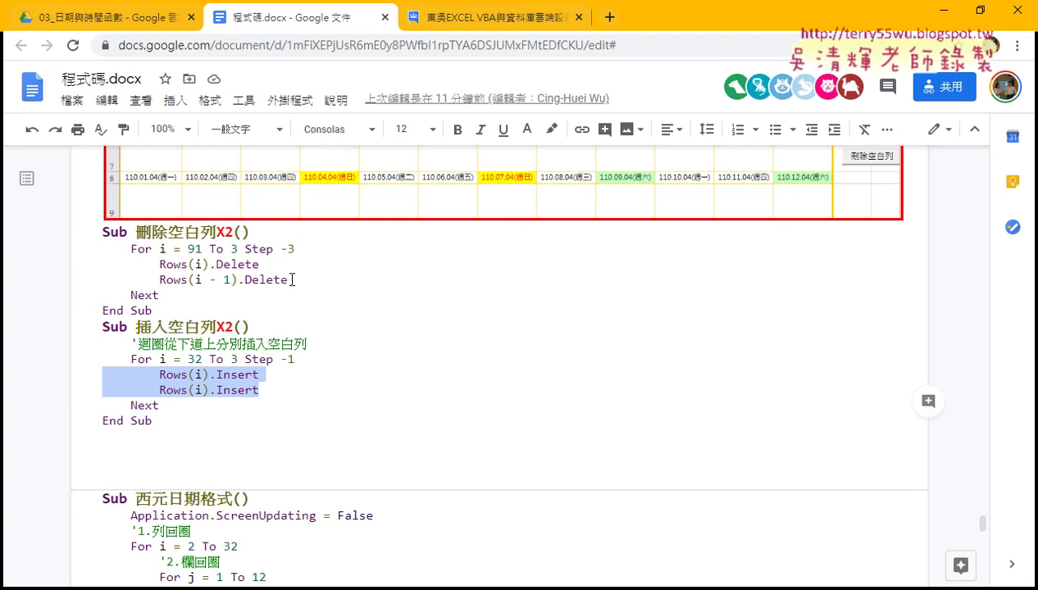
pyautogui.moveTo(288, 279)
pyautogui.mouseDown()
pyautogui.moveTo(88, 285)
pyautogui.moveTo(88, 260)
pyautogui.mouseUp()
pyautogui.click(210, 263)
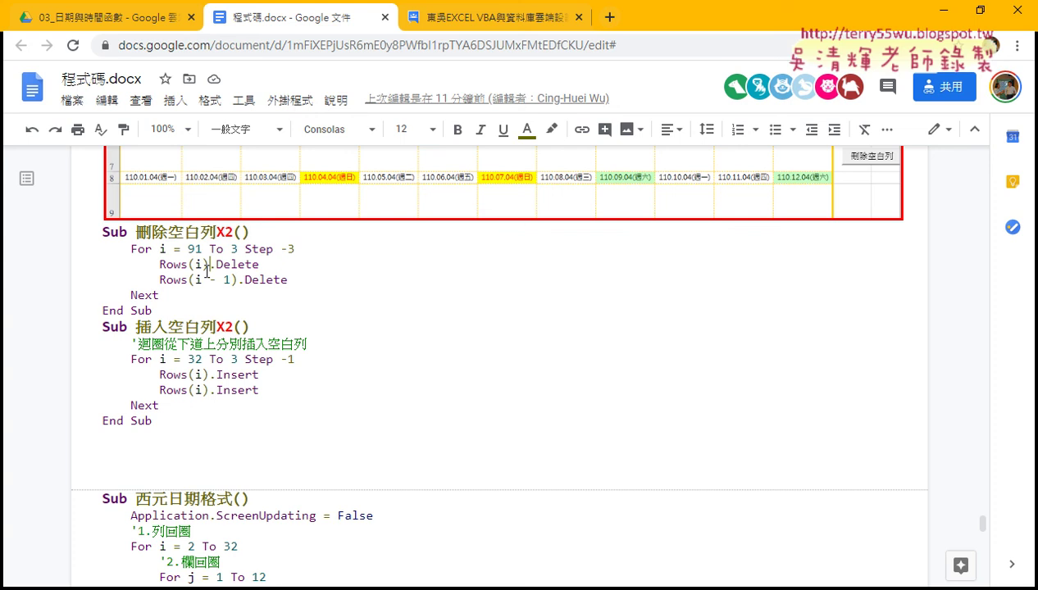
pyautogui.moveTo(203, 264); pyautogui.dragTo(195, 279)
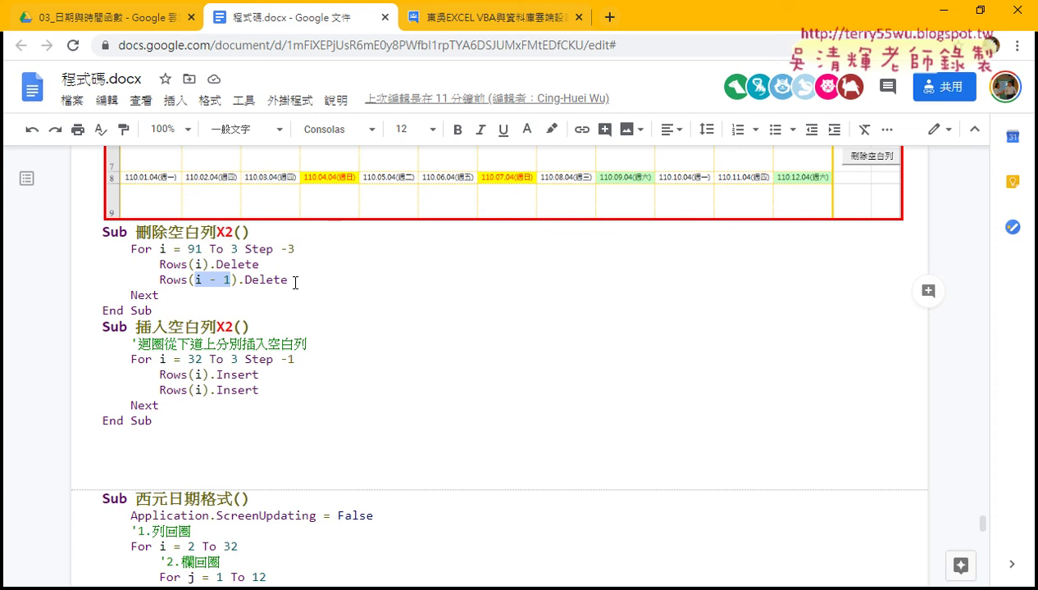
pyautogui.moveTo(295, 249); pyautogui.dragTo(281, 249)
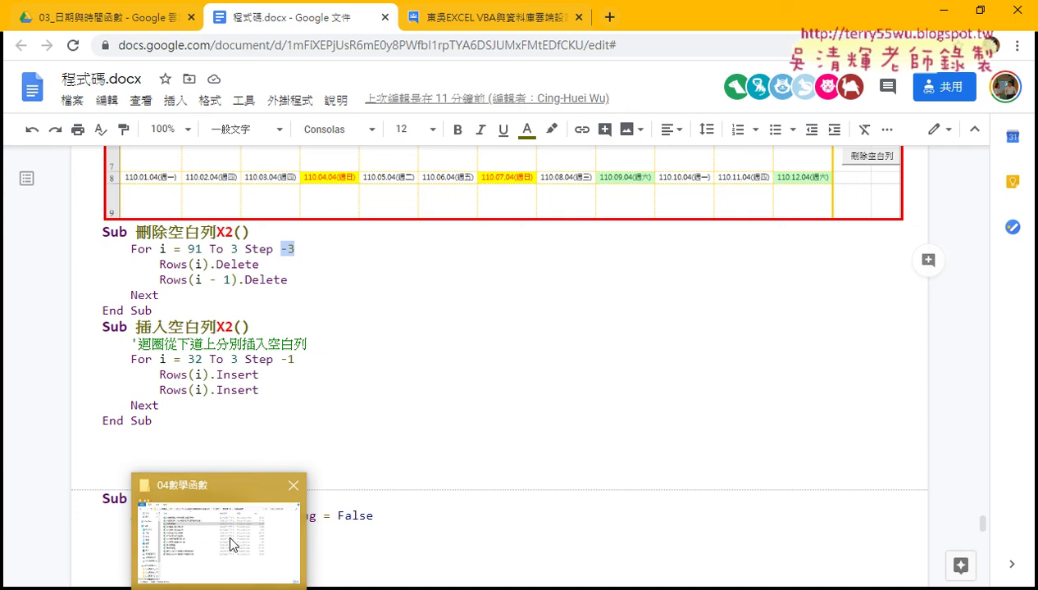
# Open the 04數學函數 workbook from its folder and dismiss the macro security warning.
pyautogui.click(232, 545)
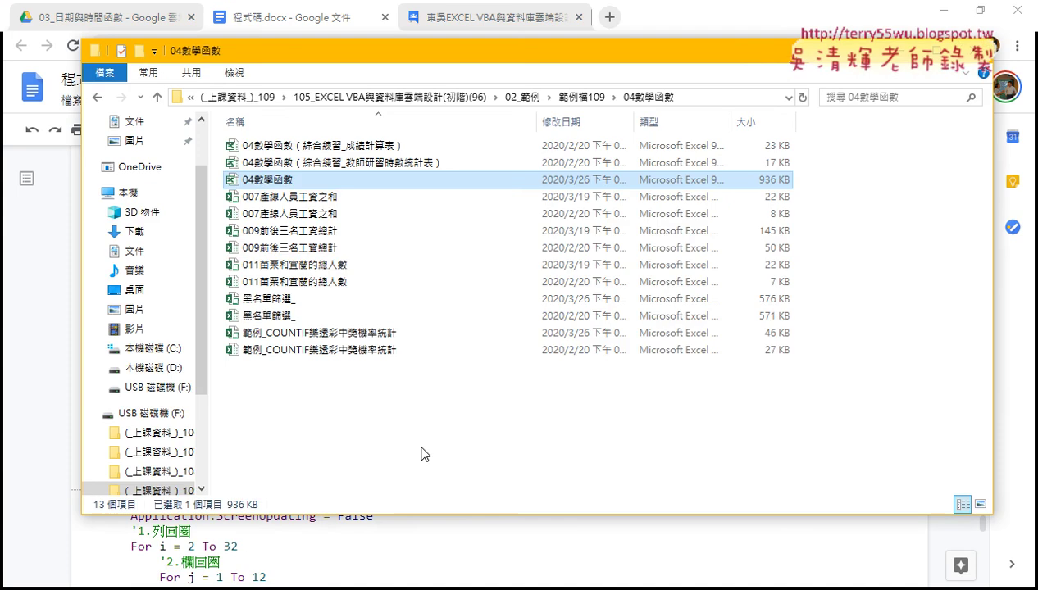
pyautogui.doubleClick(347, 182)
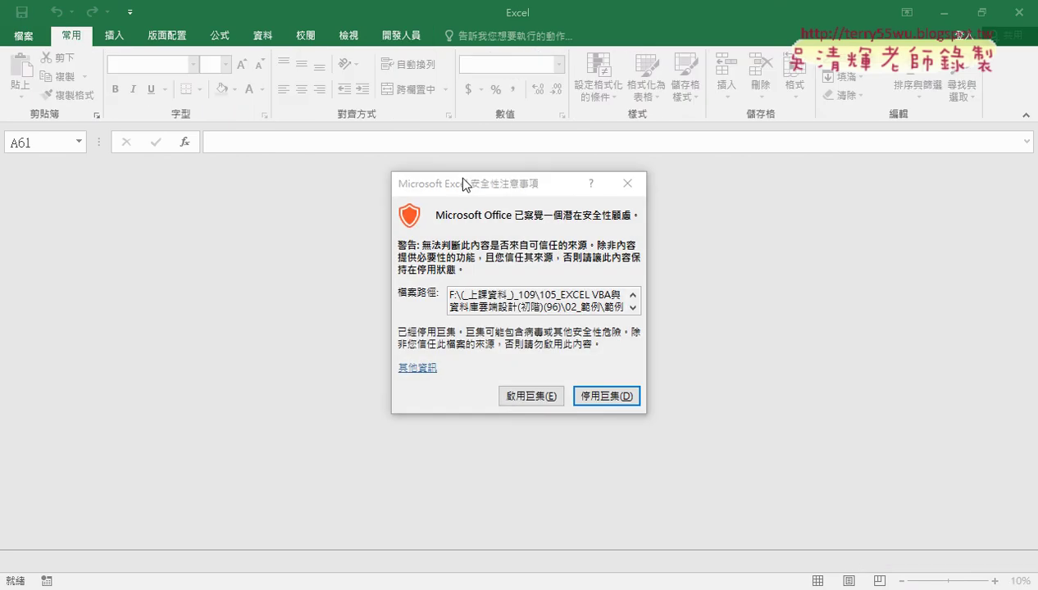
pyautogui.click(527, 397)
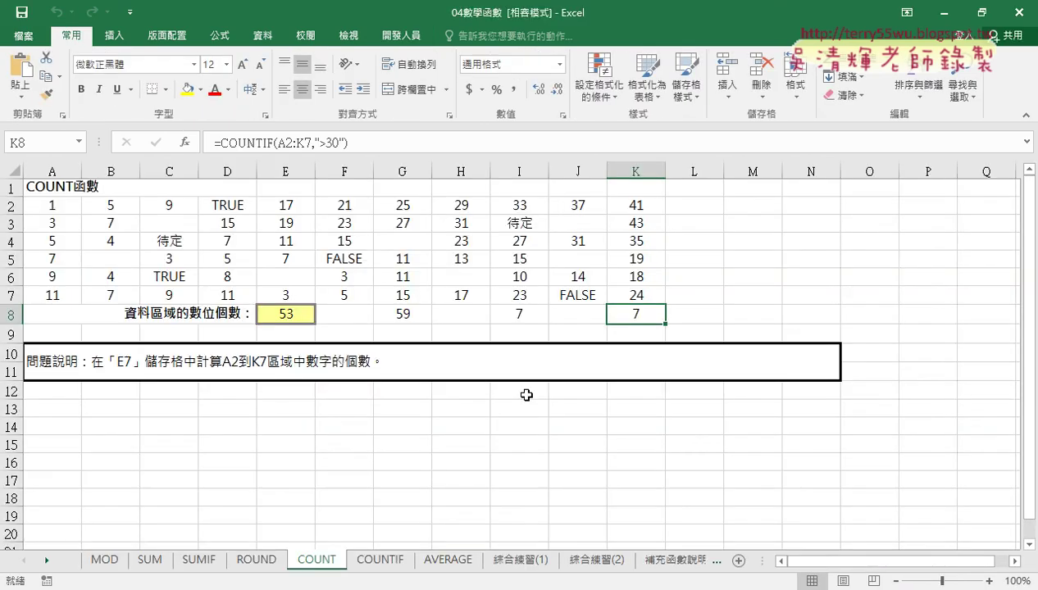